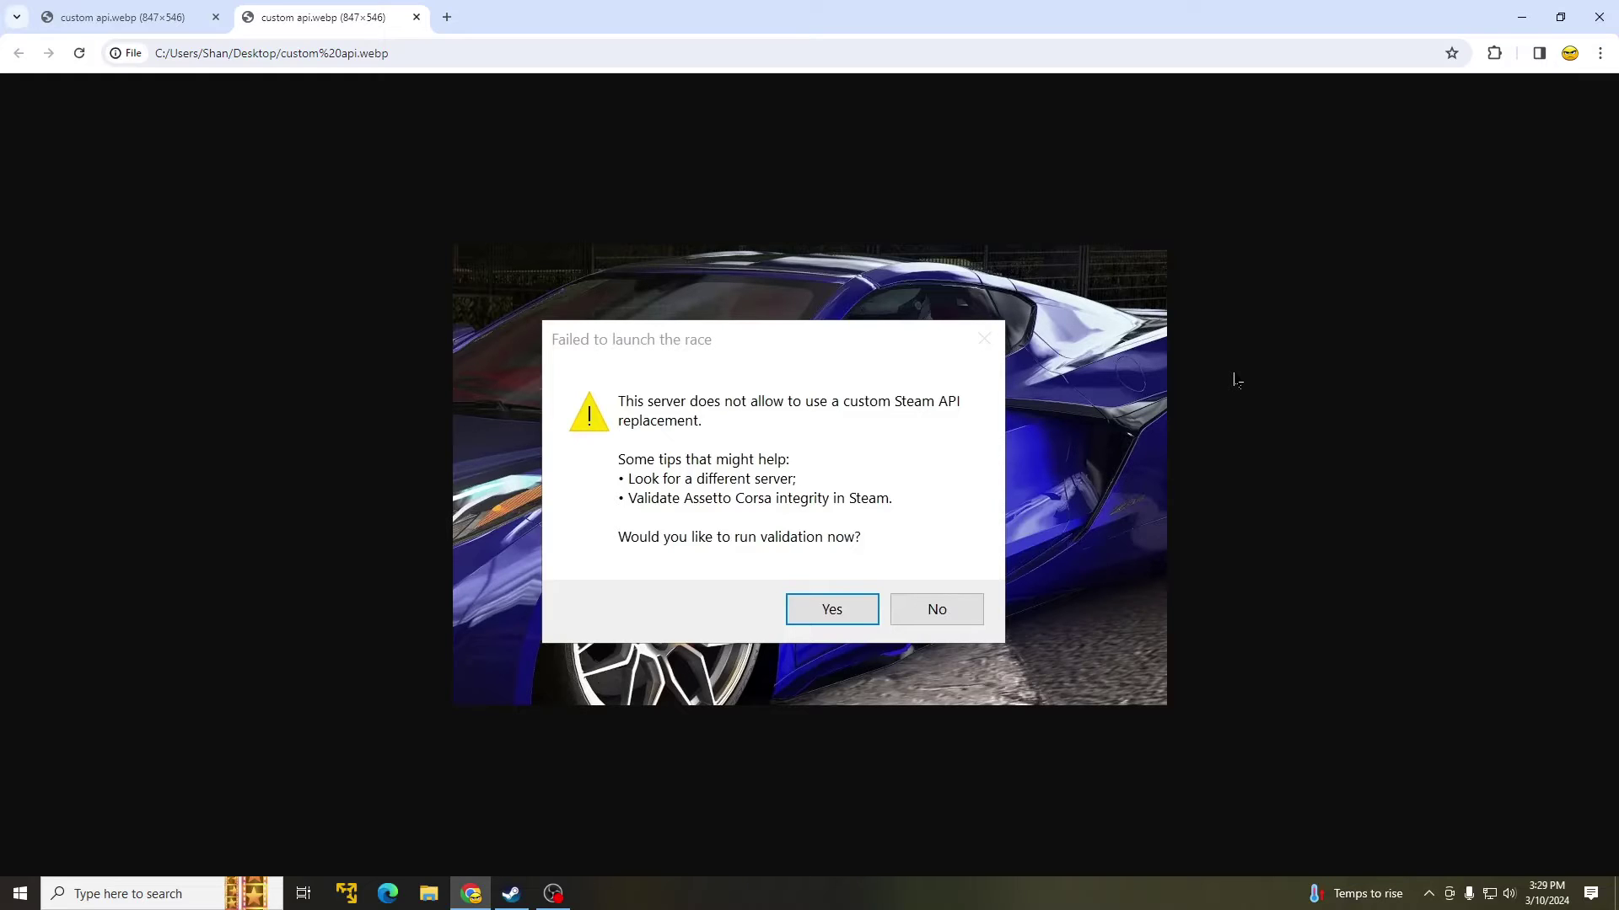
In Steam, open Assetto Corsa's installation folder from its installed files properties, close the properties window and minimize Steam.
key(ctrl+w)
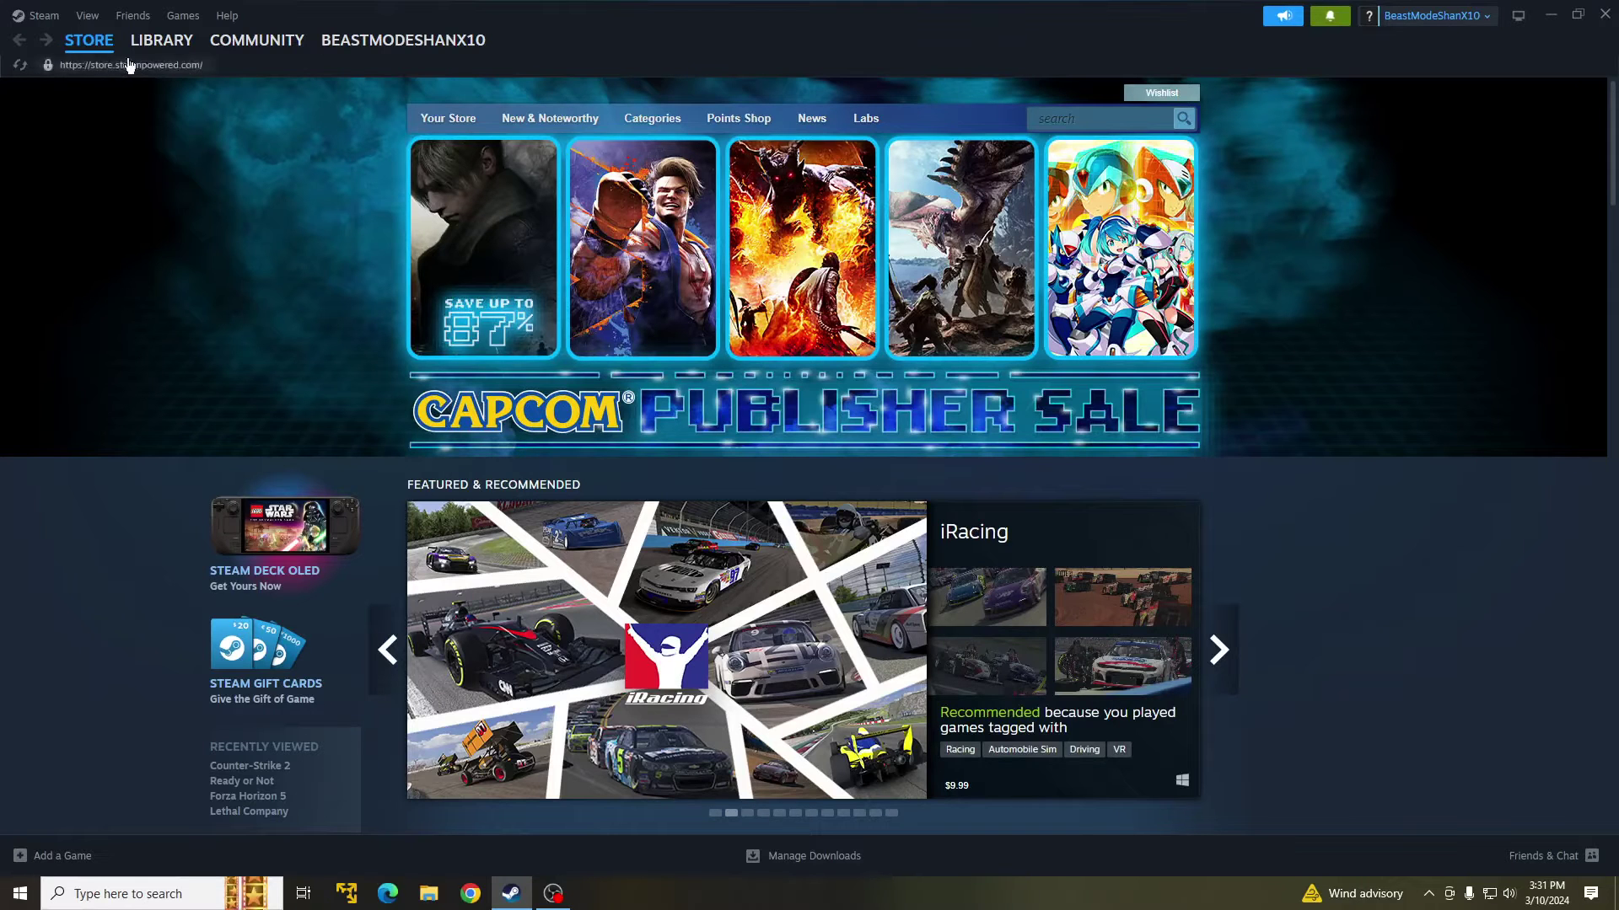
click(160, 47)
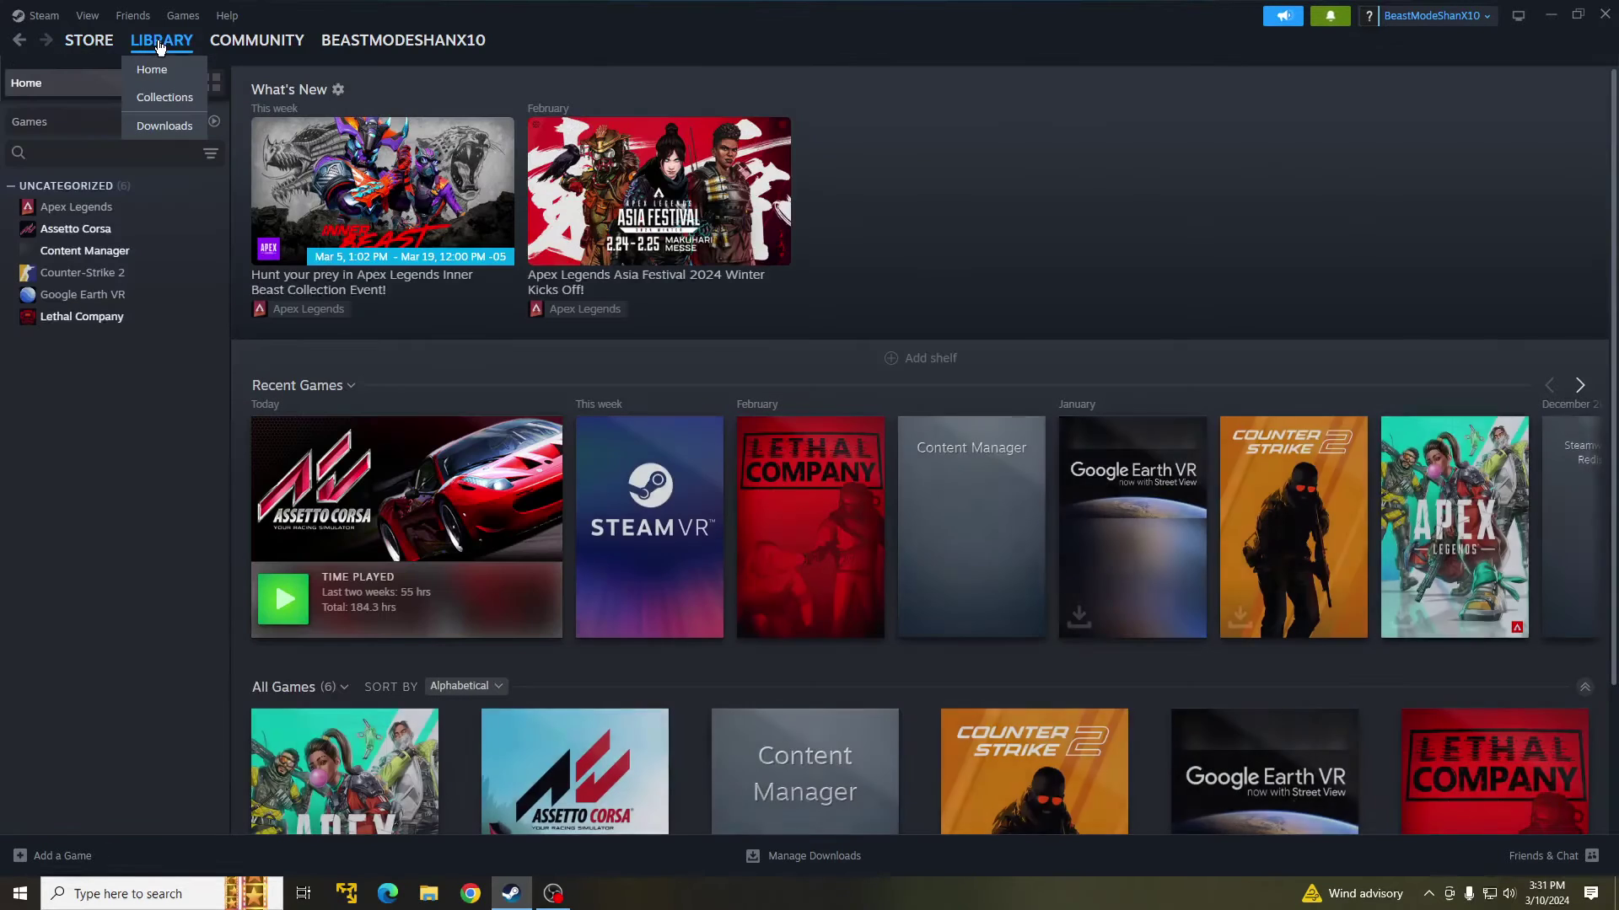
right_click(108, 235)
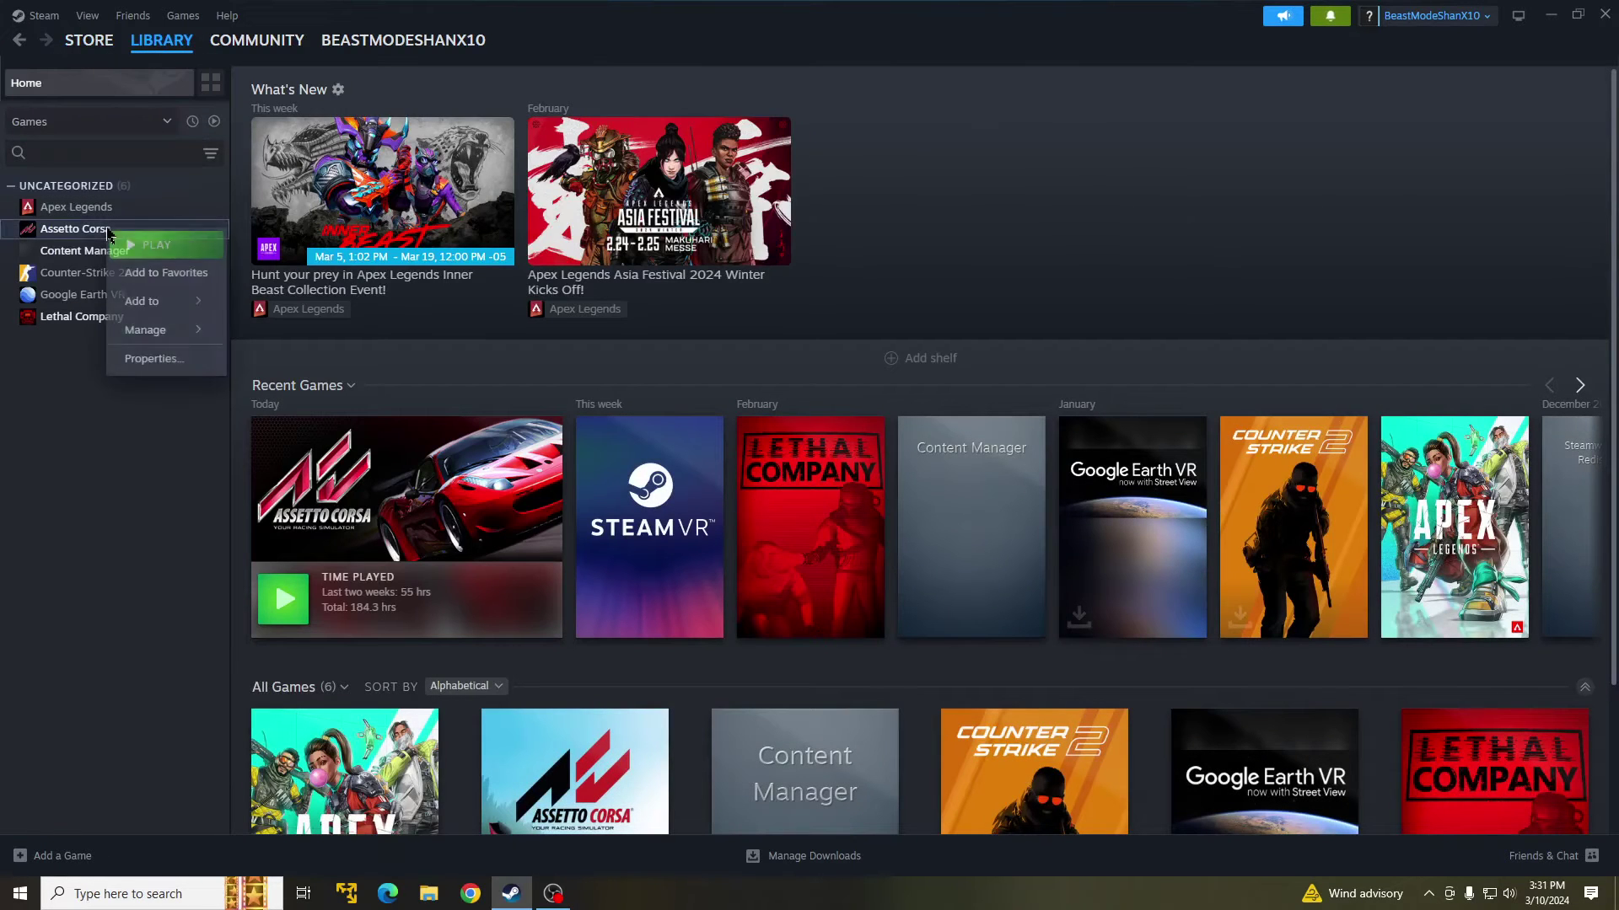
click(179, 370)
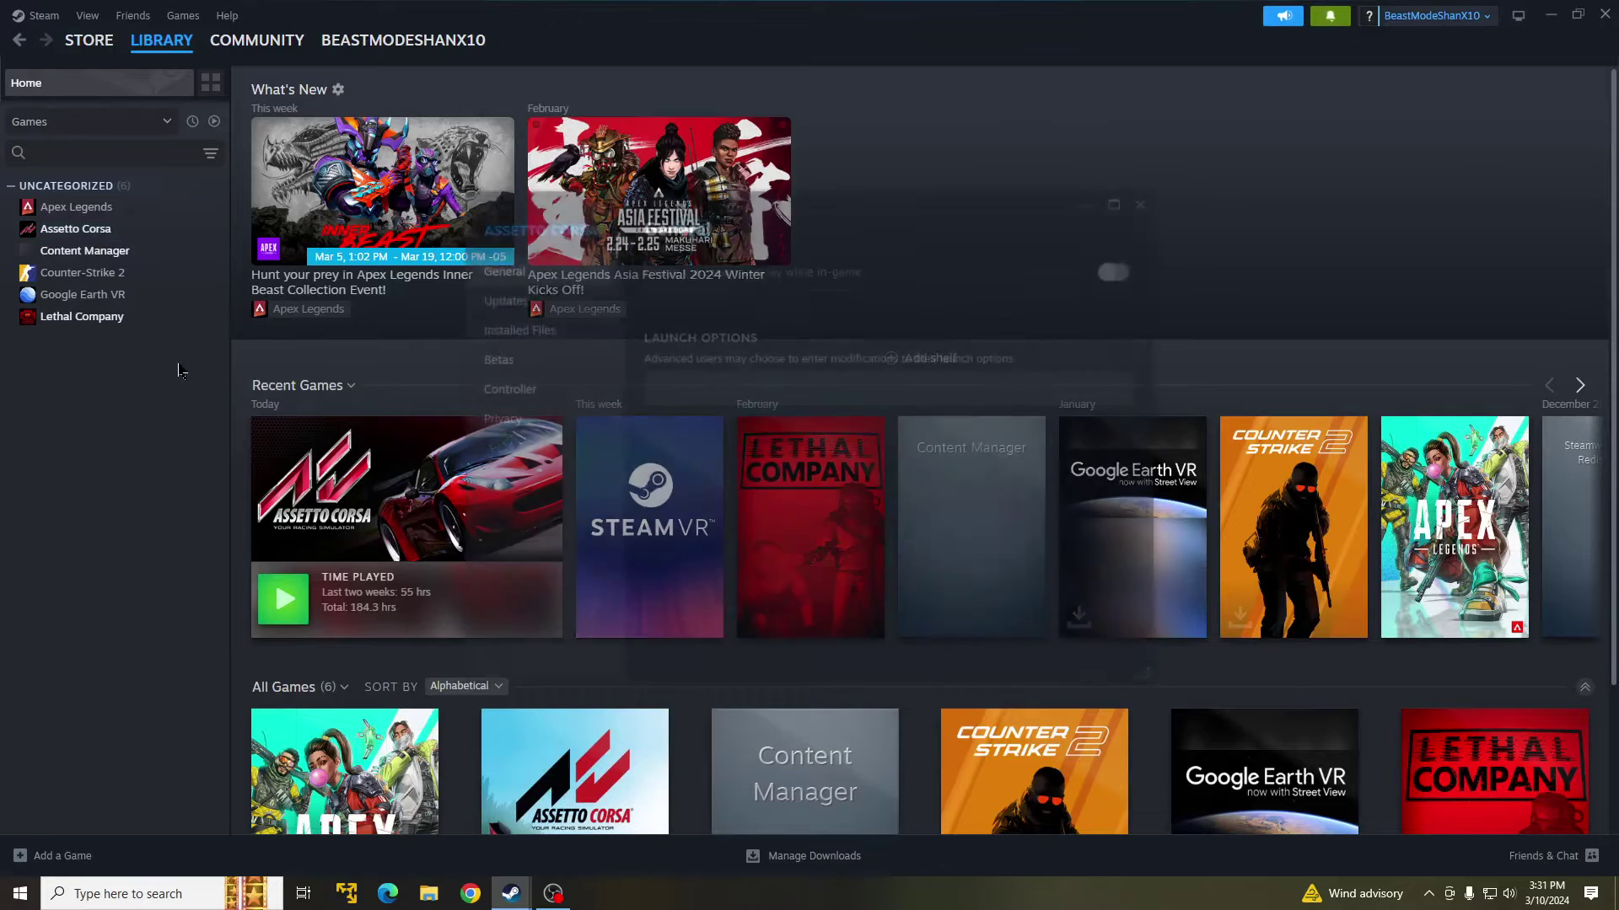
click(529, 336)
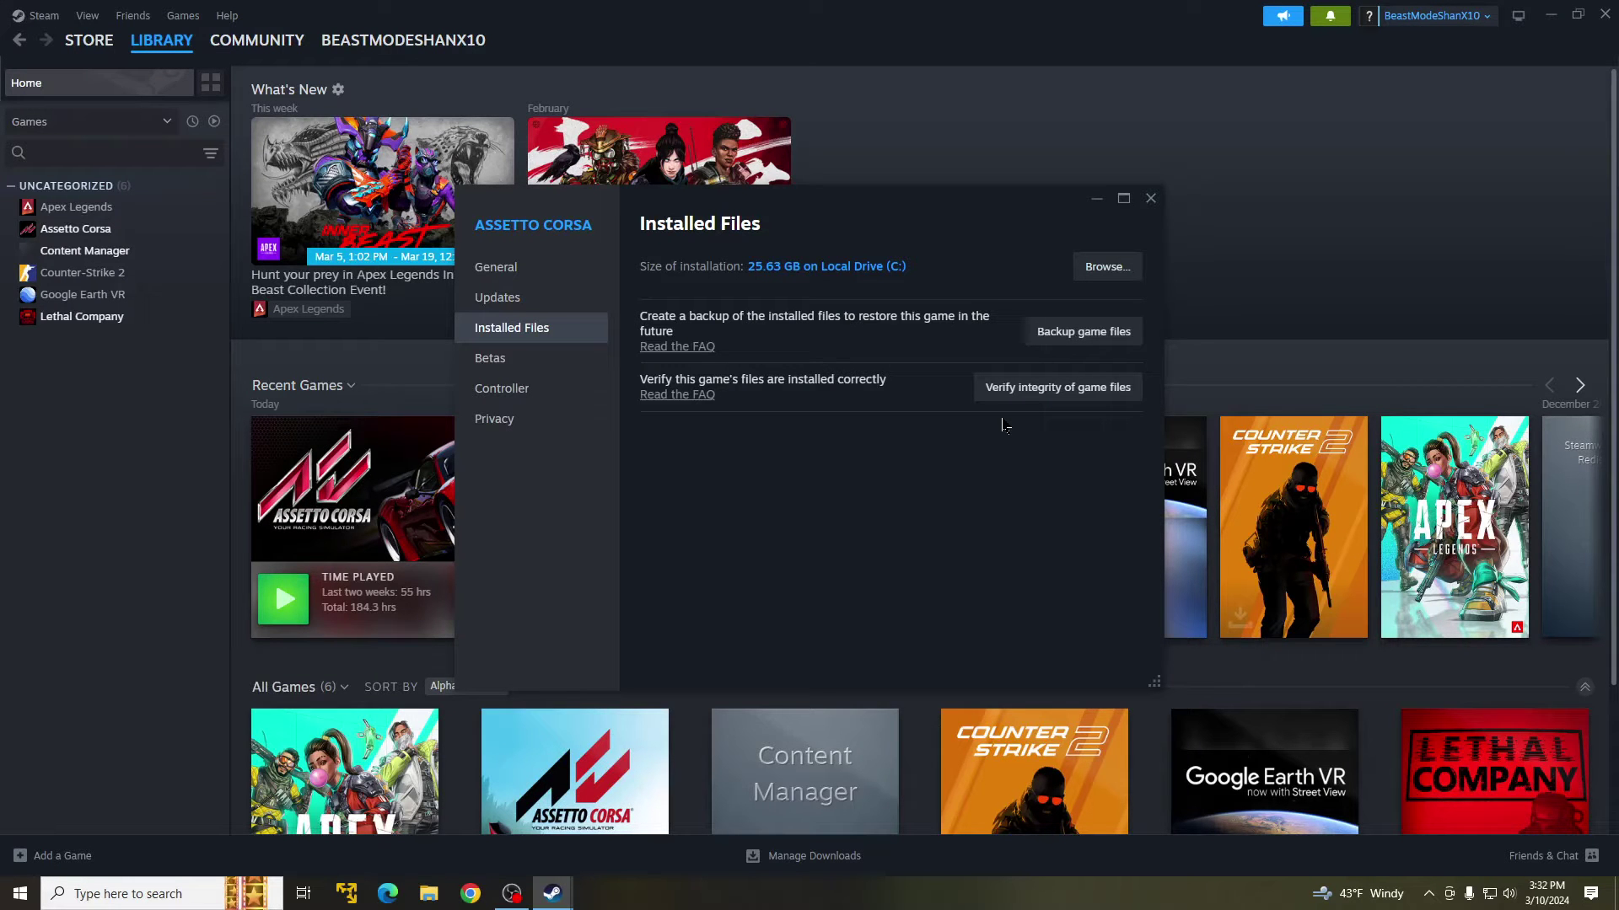
click(1117, 268)
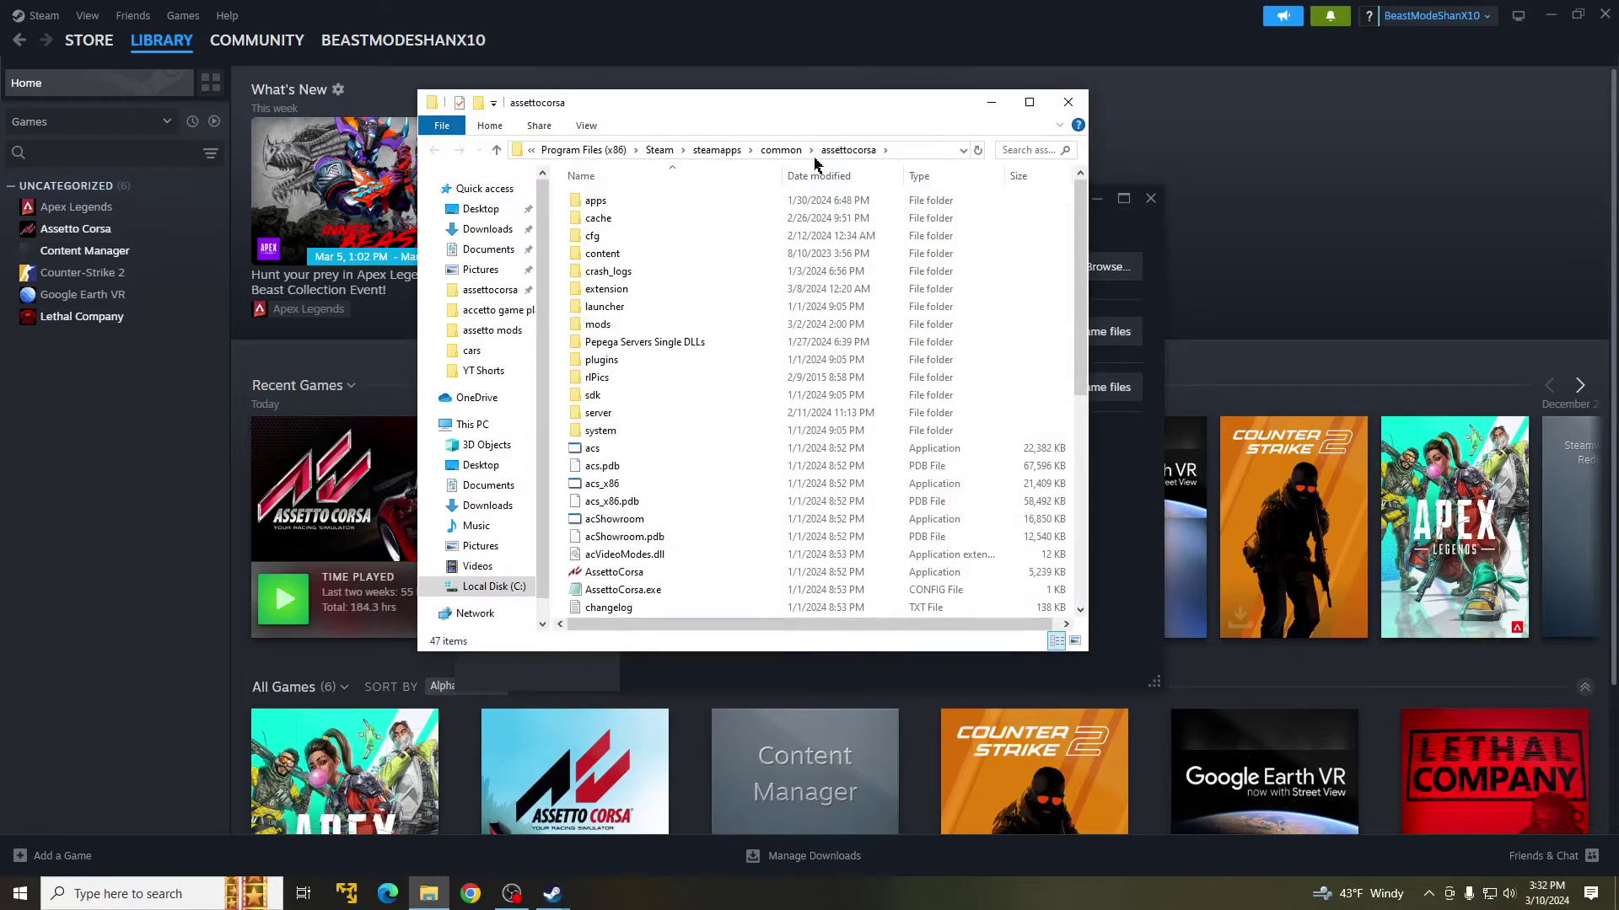
click(1151, 198)
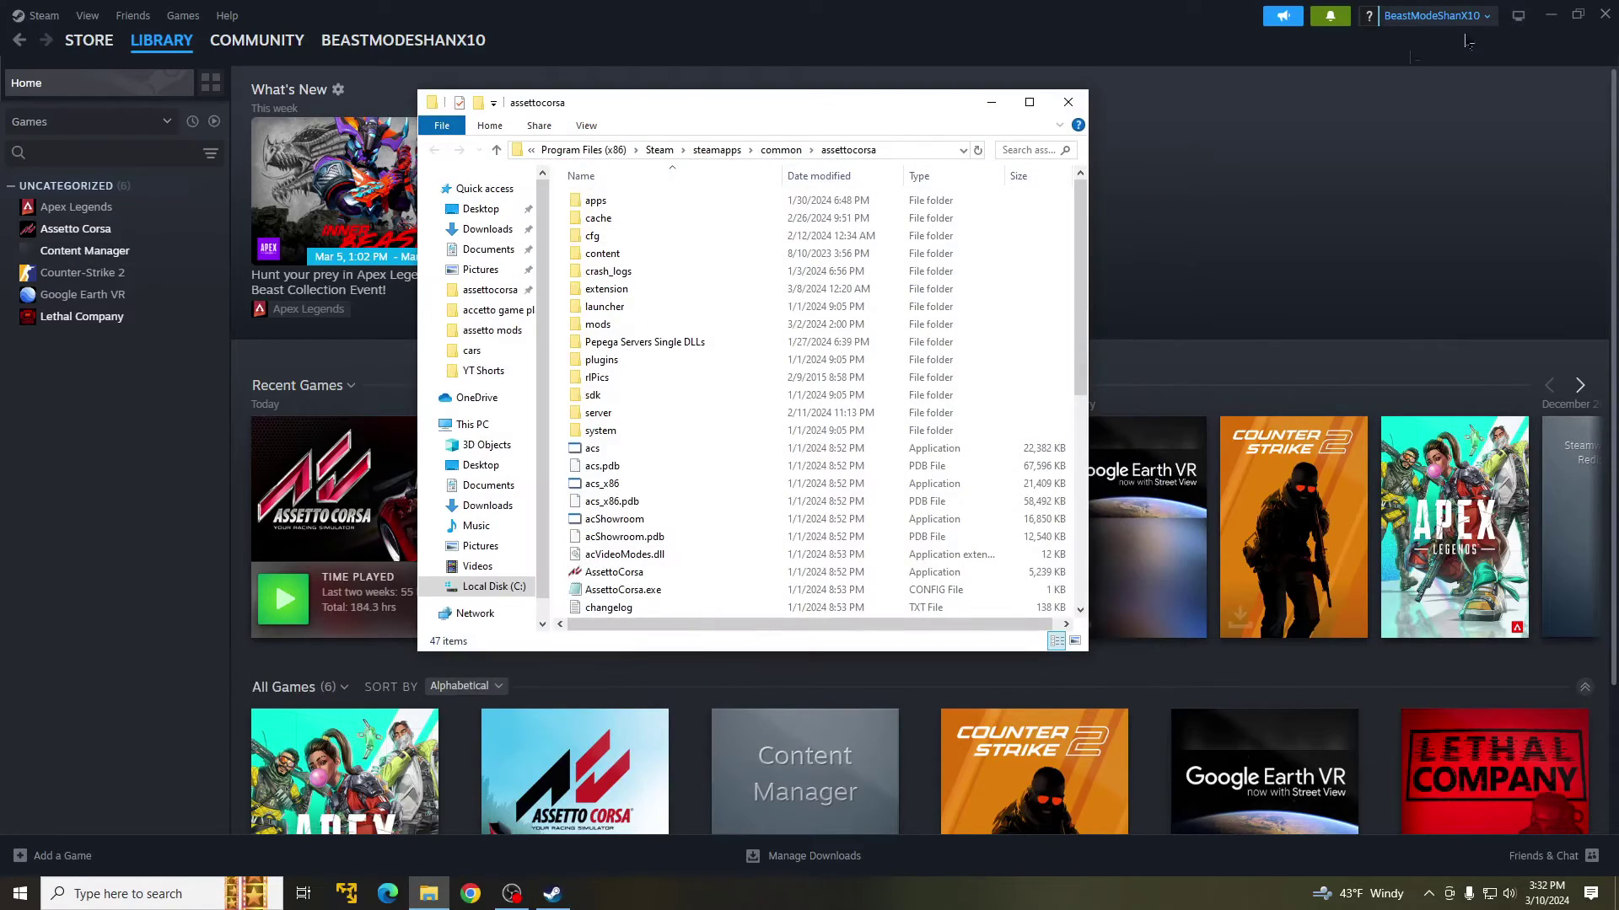
click(1549, 15)
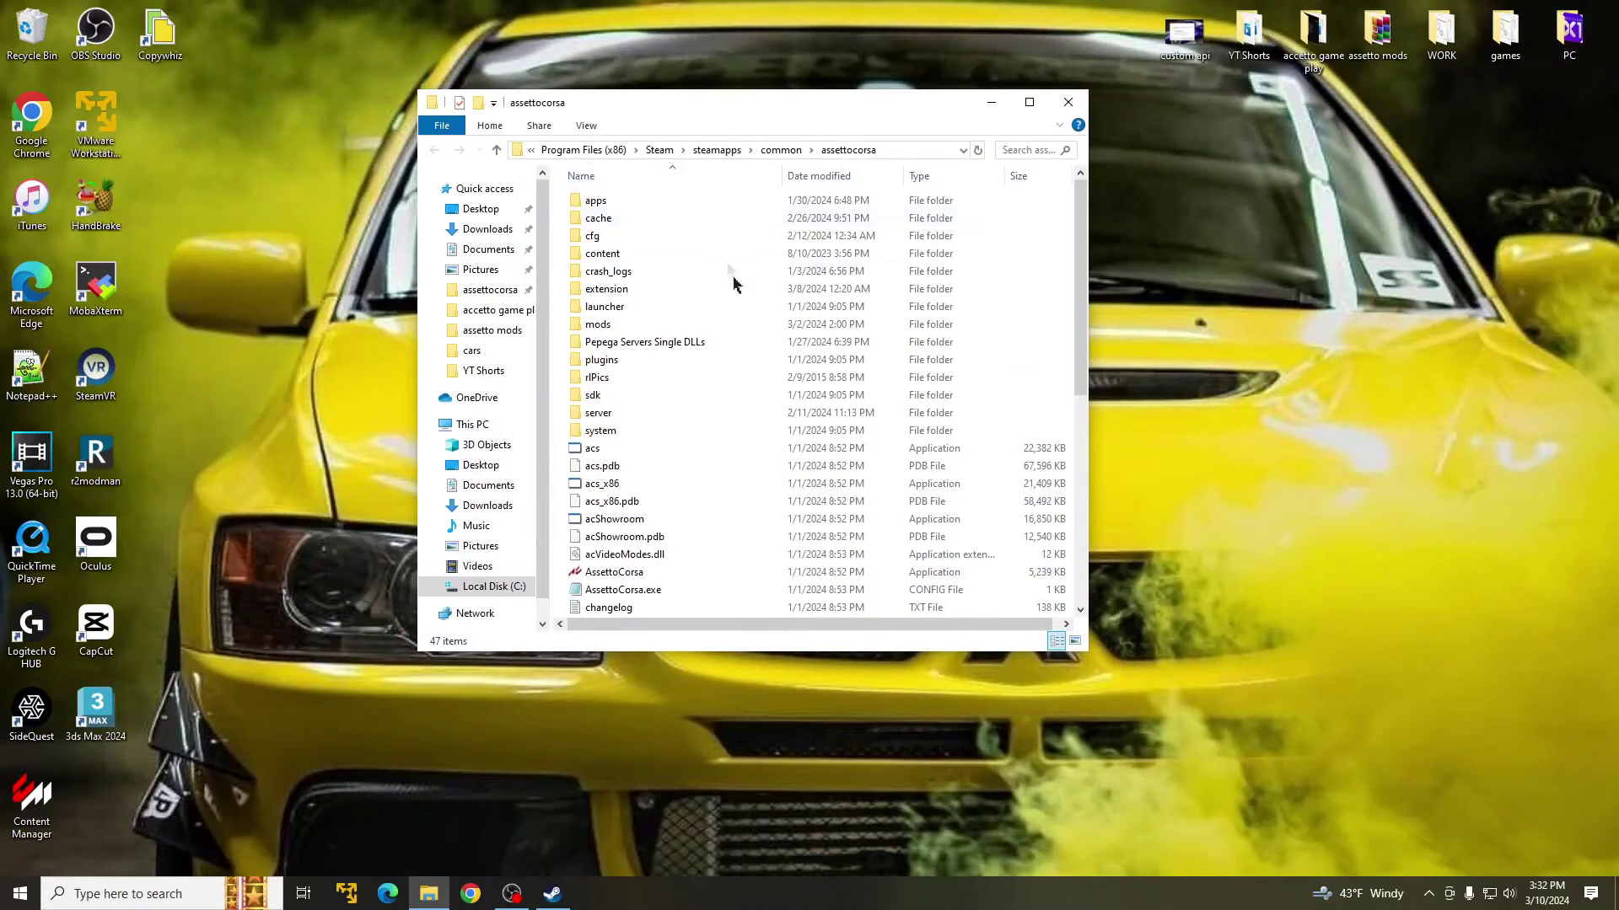
Open the abarth500 car folder inside the content\cars folder of assettocorsa.
double_click(660, 256)
click(661, 242)
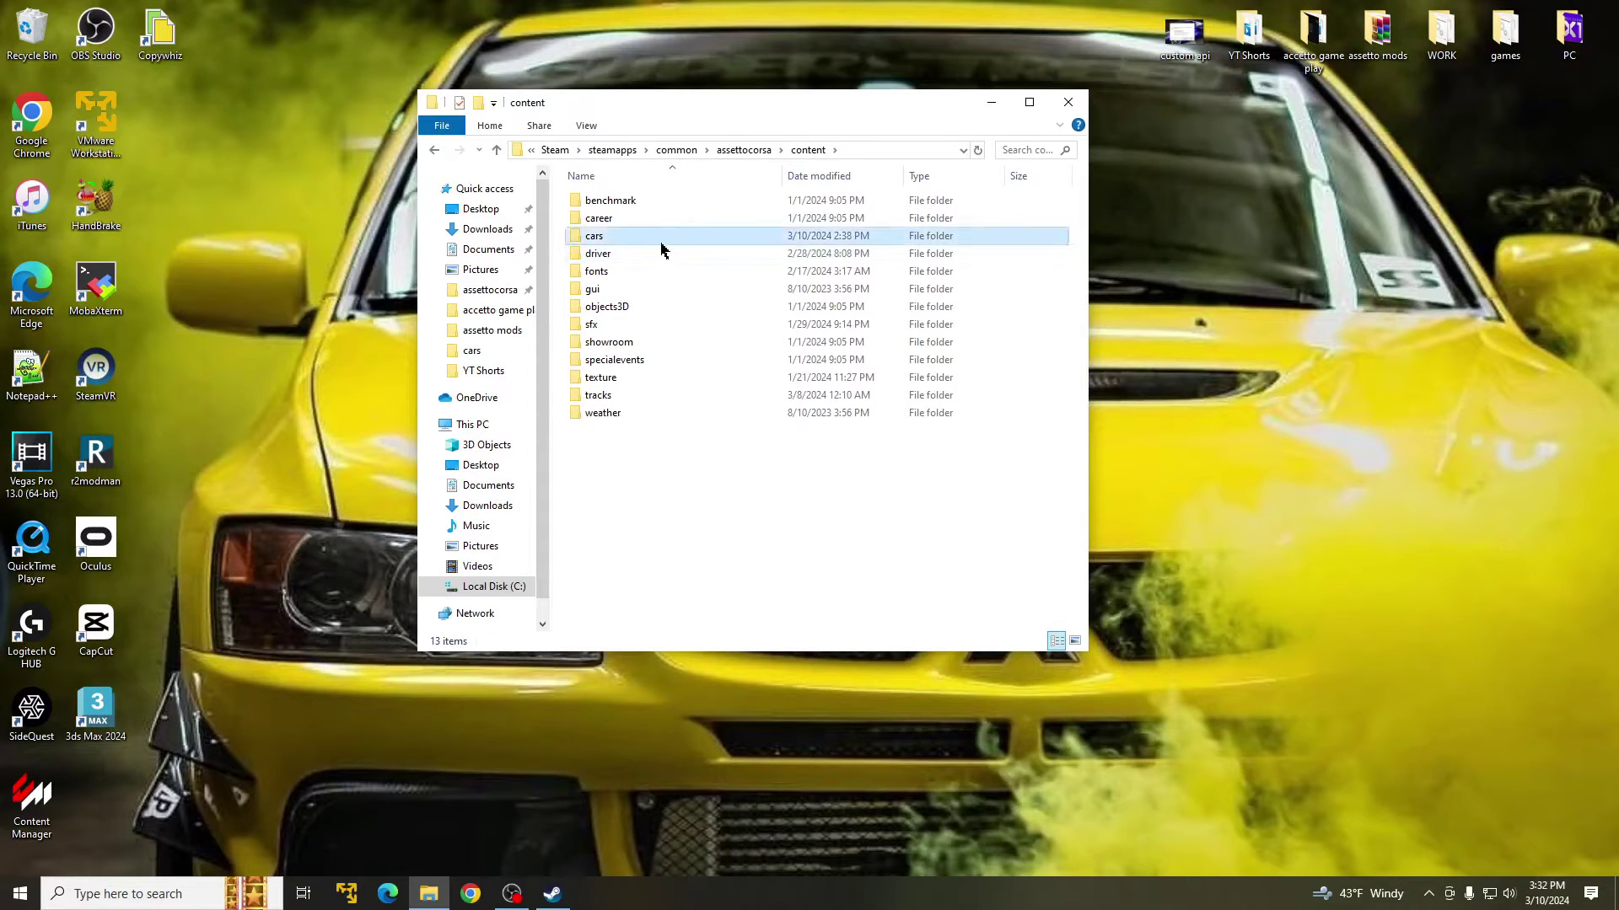
double_click(661, 243)
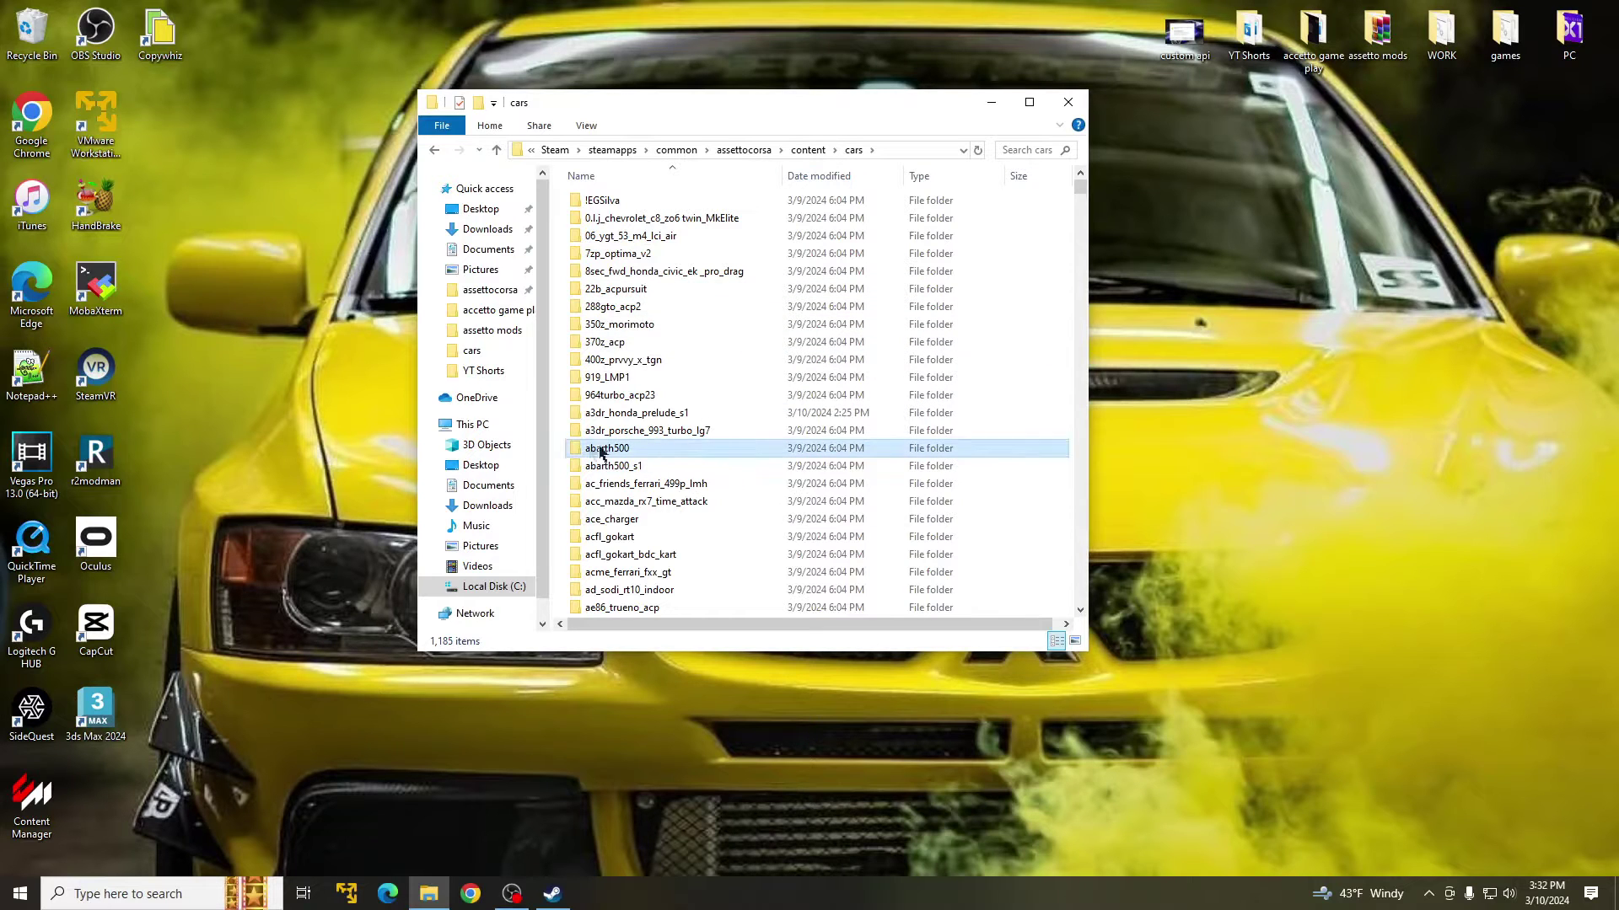
click(660, 451)
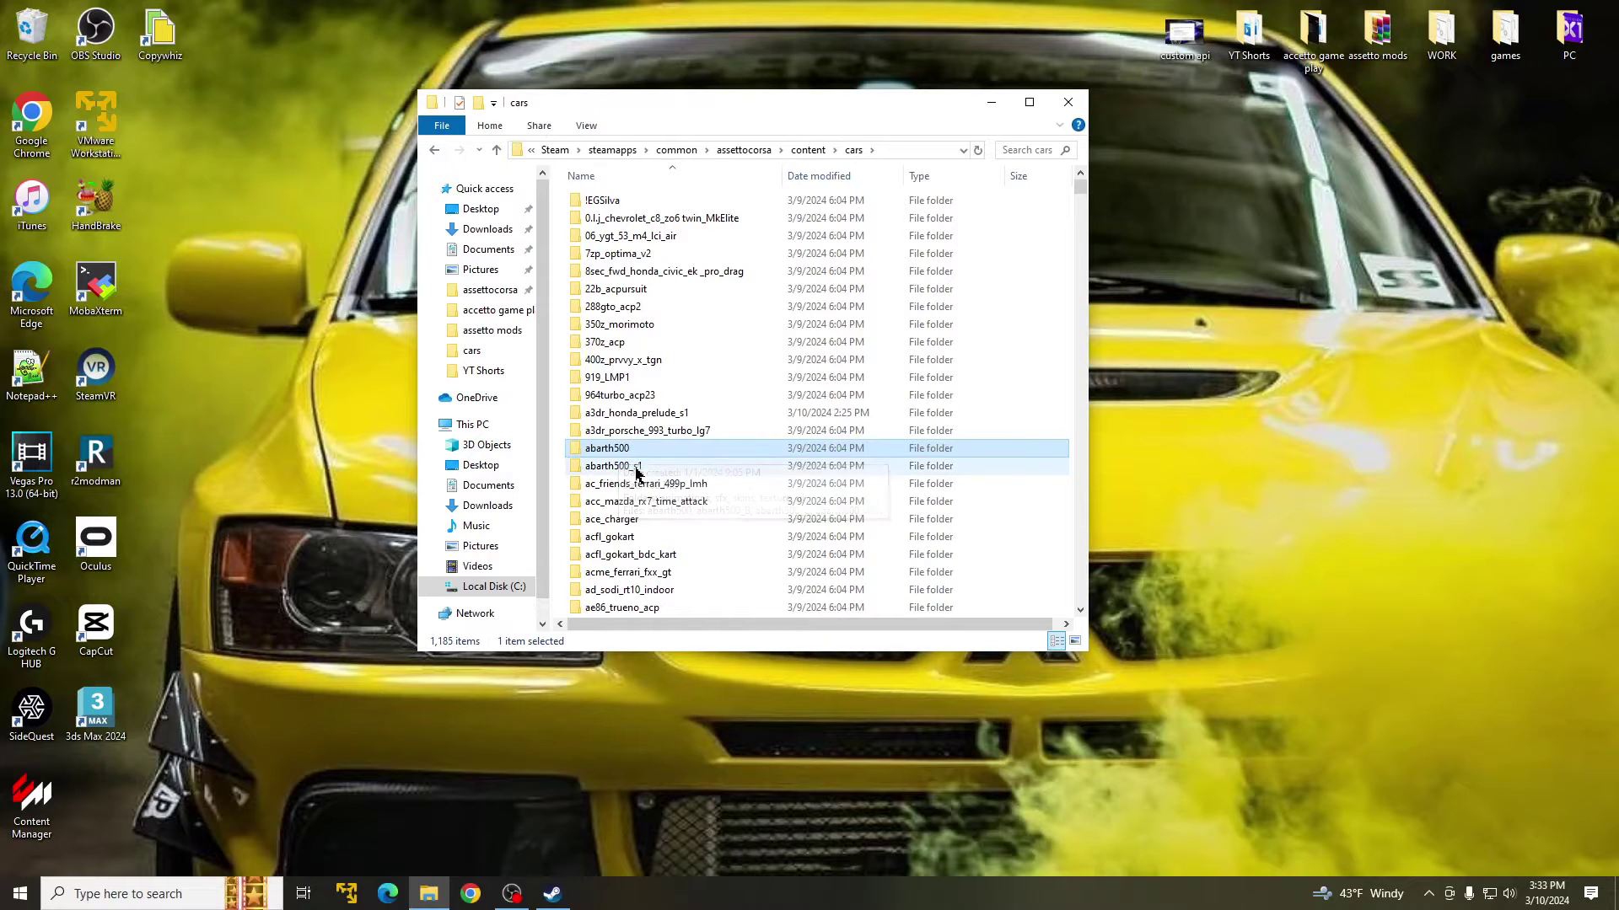
click(643, 447)
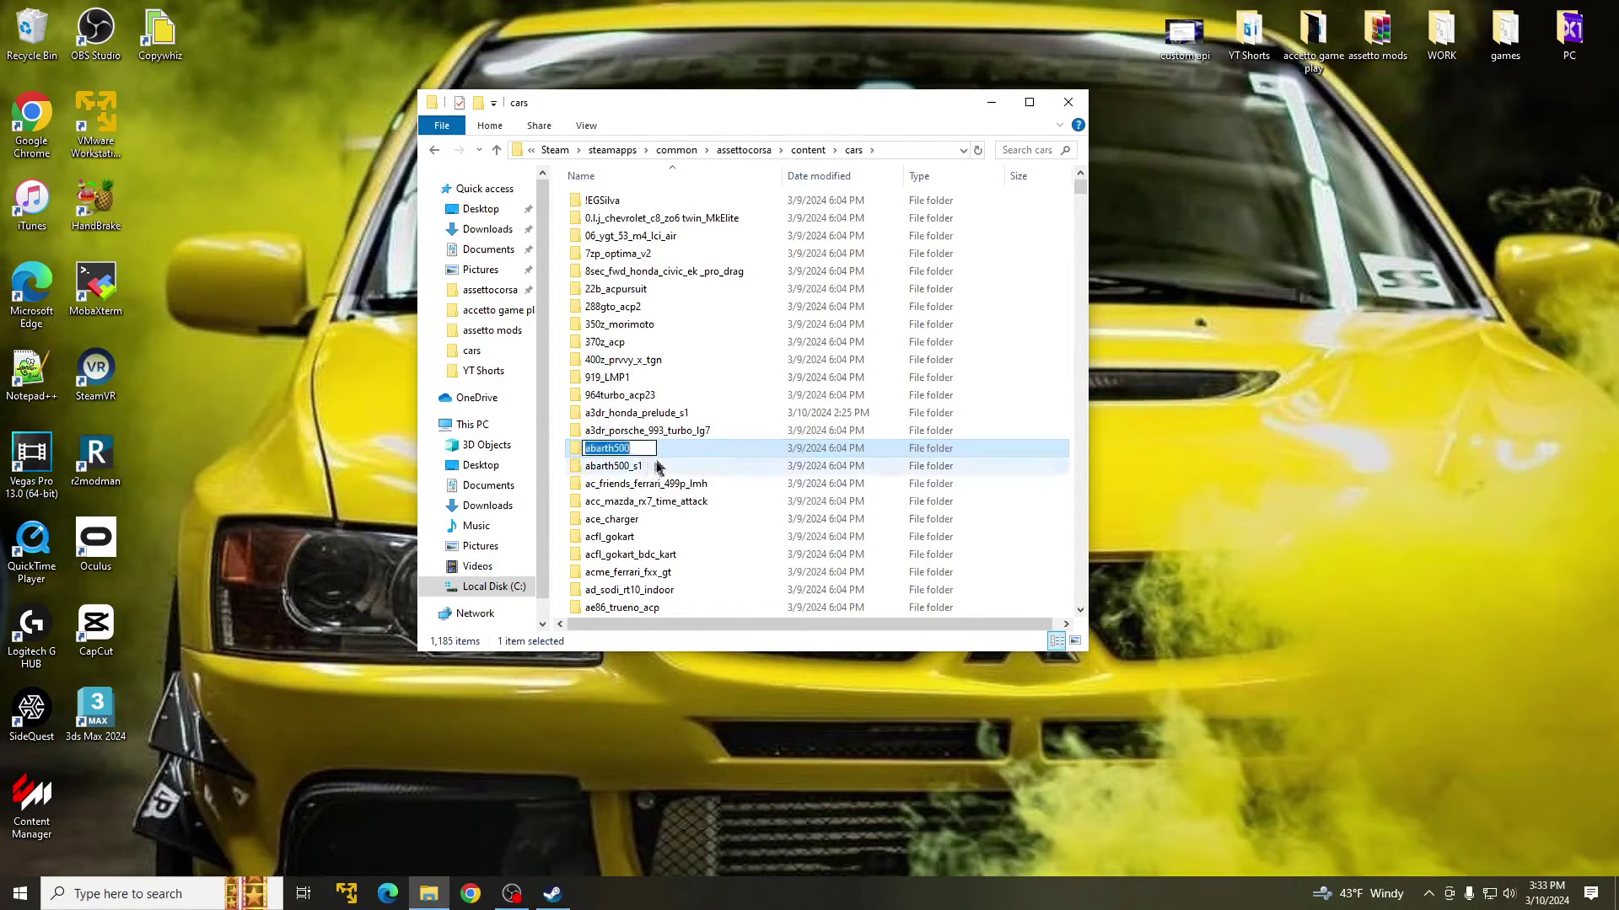
click(661, 451)
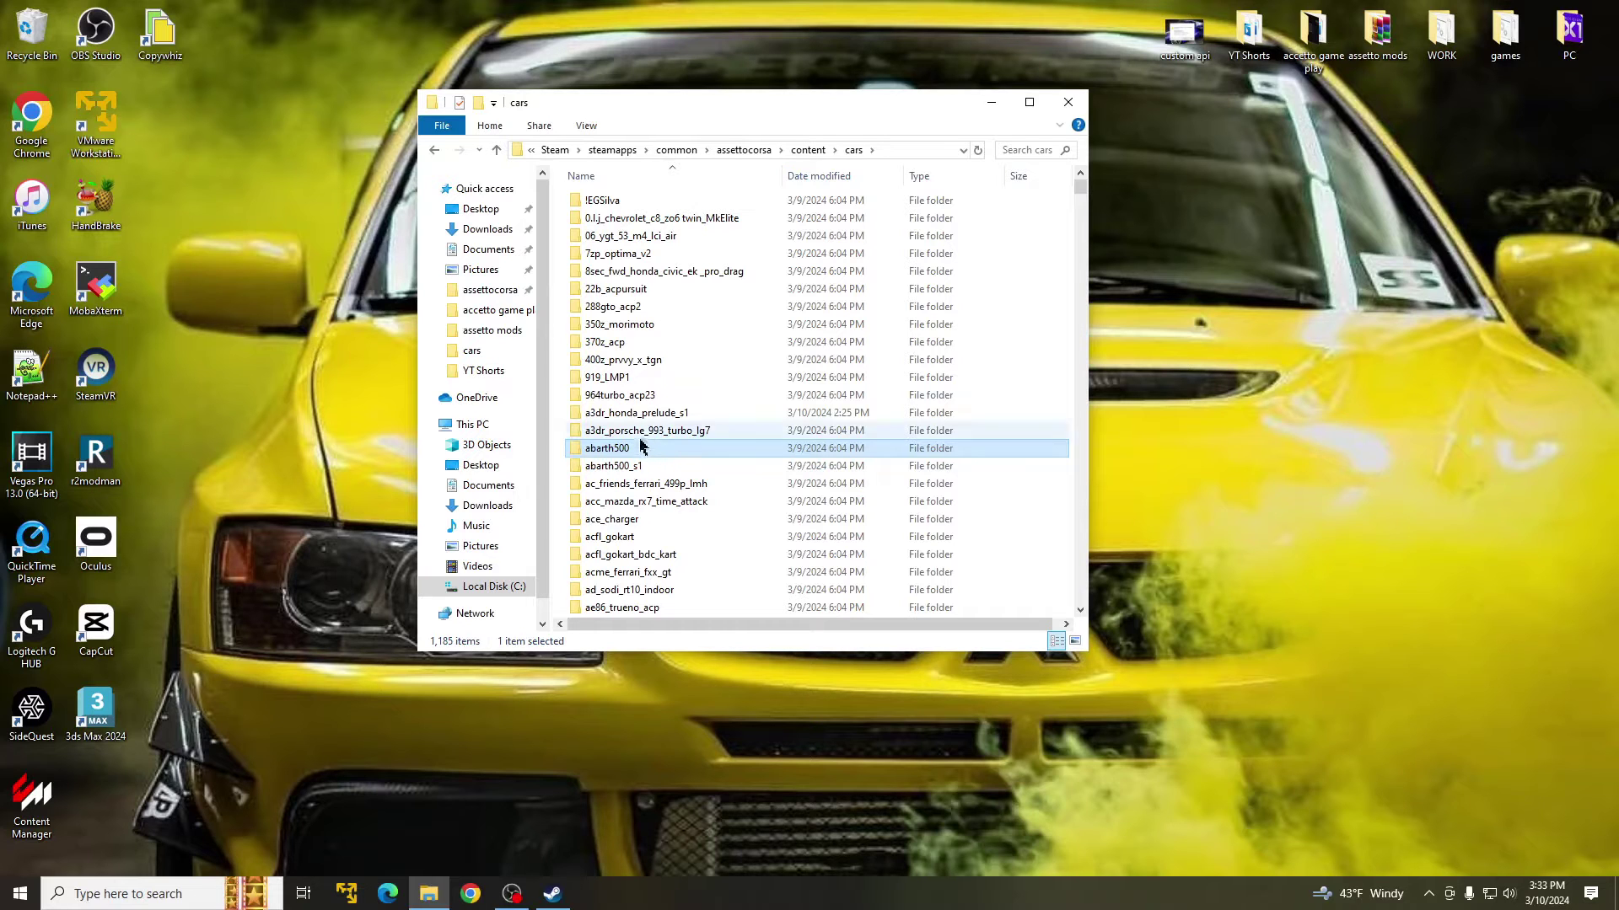
double_click(649, 447)
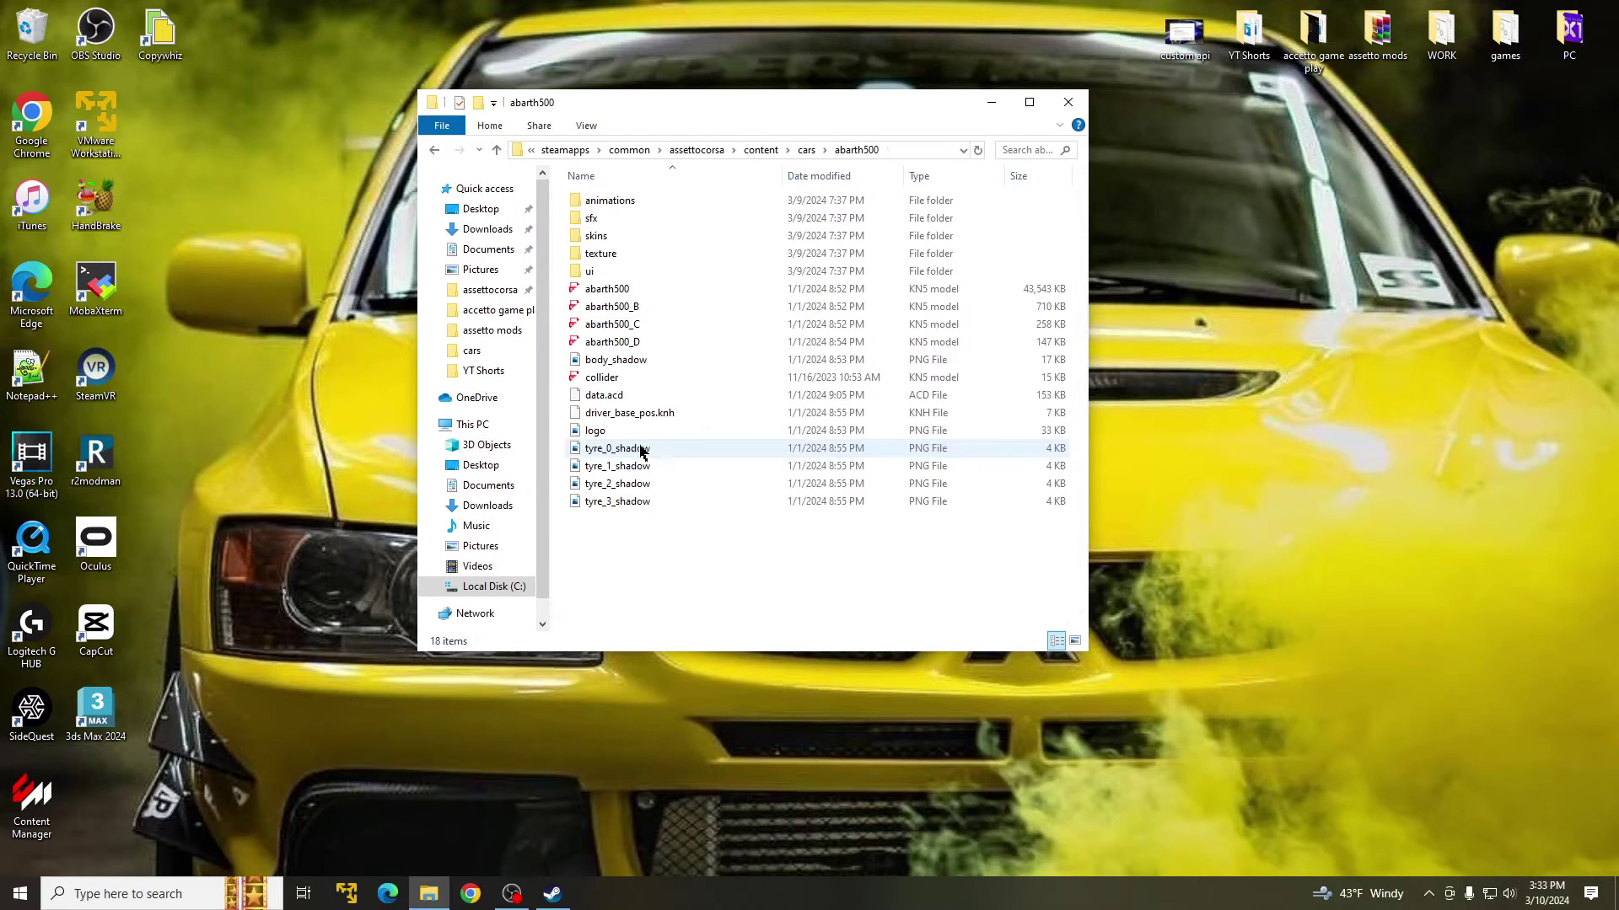
Copy the collider KN5 file from the abarth500 folder and paste it onto the desktop.
right_click(649, 378)
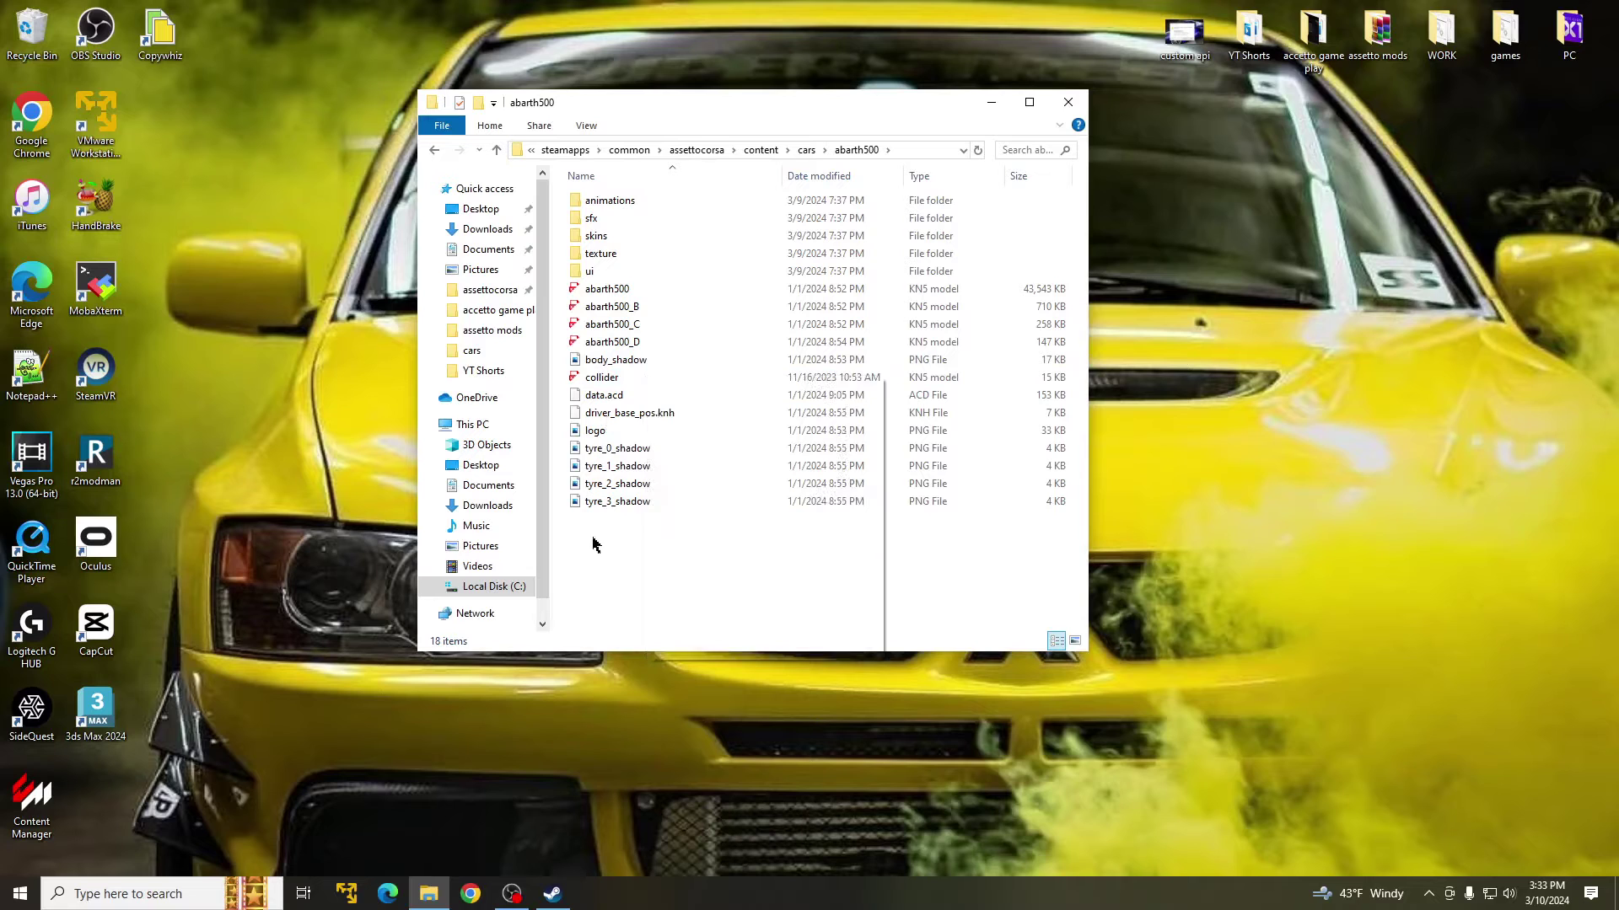
click(590, 519)
click(649, 381)
right_click(650, 384)
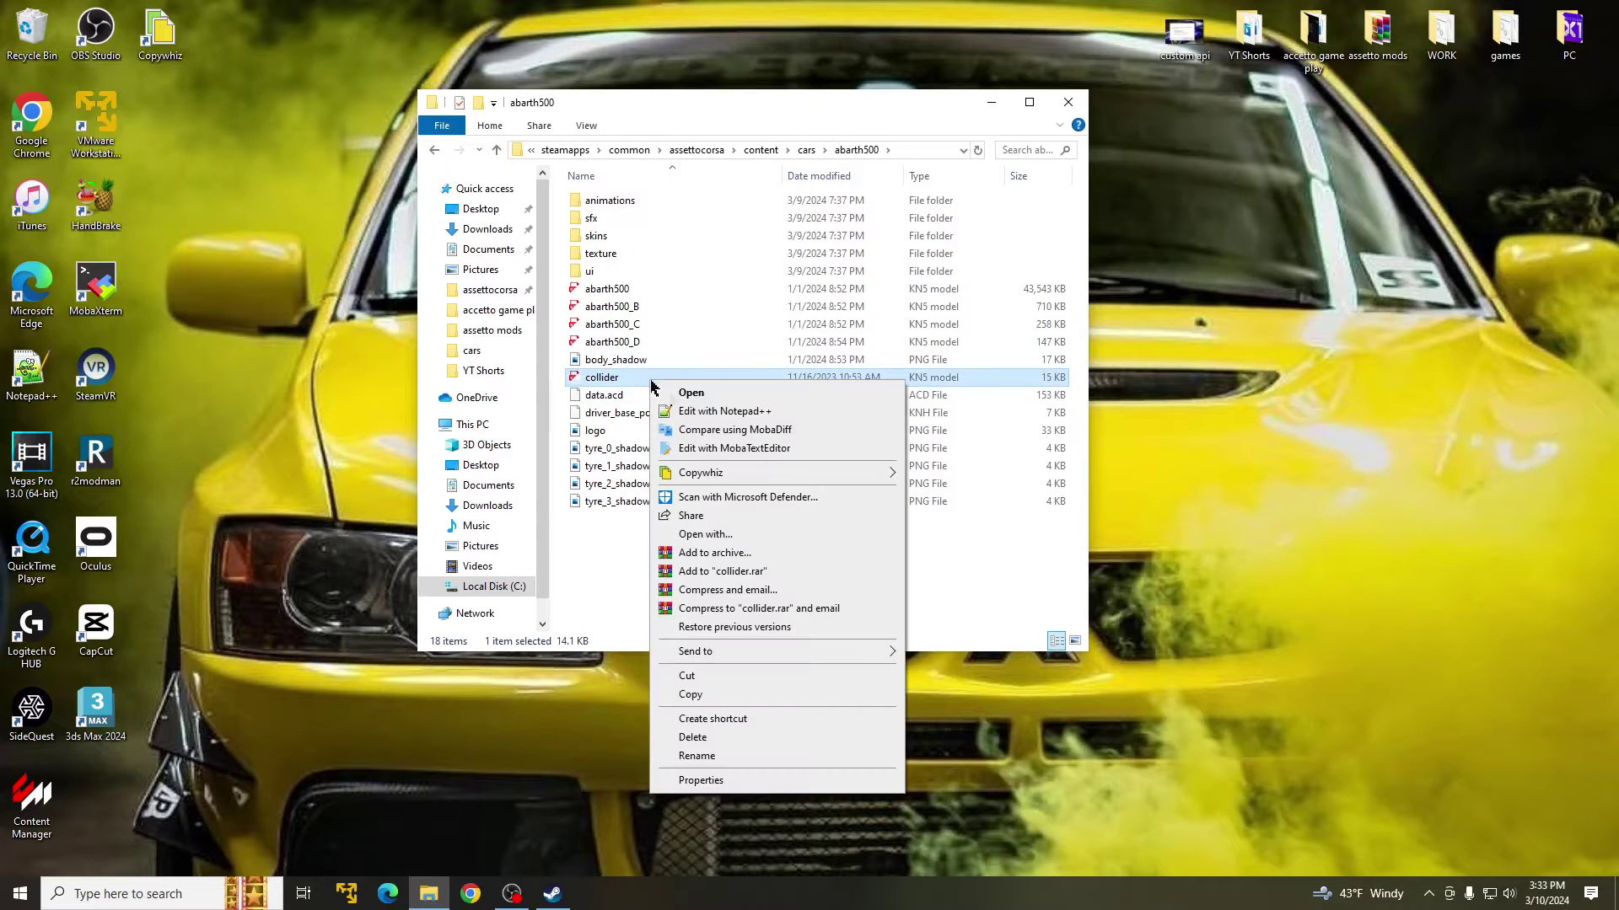
click(725, 694)
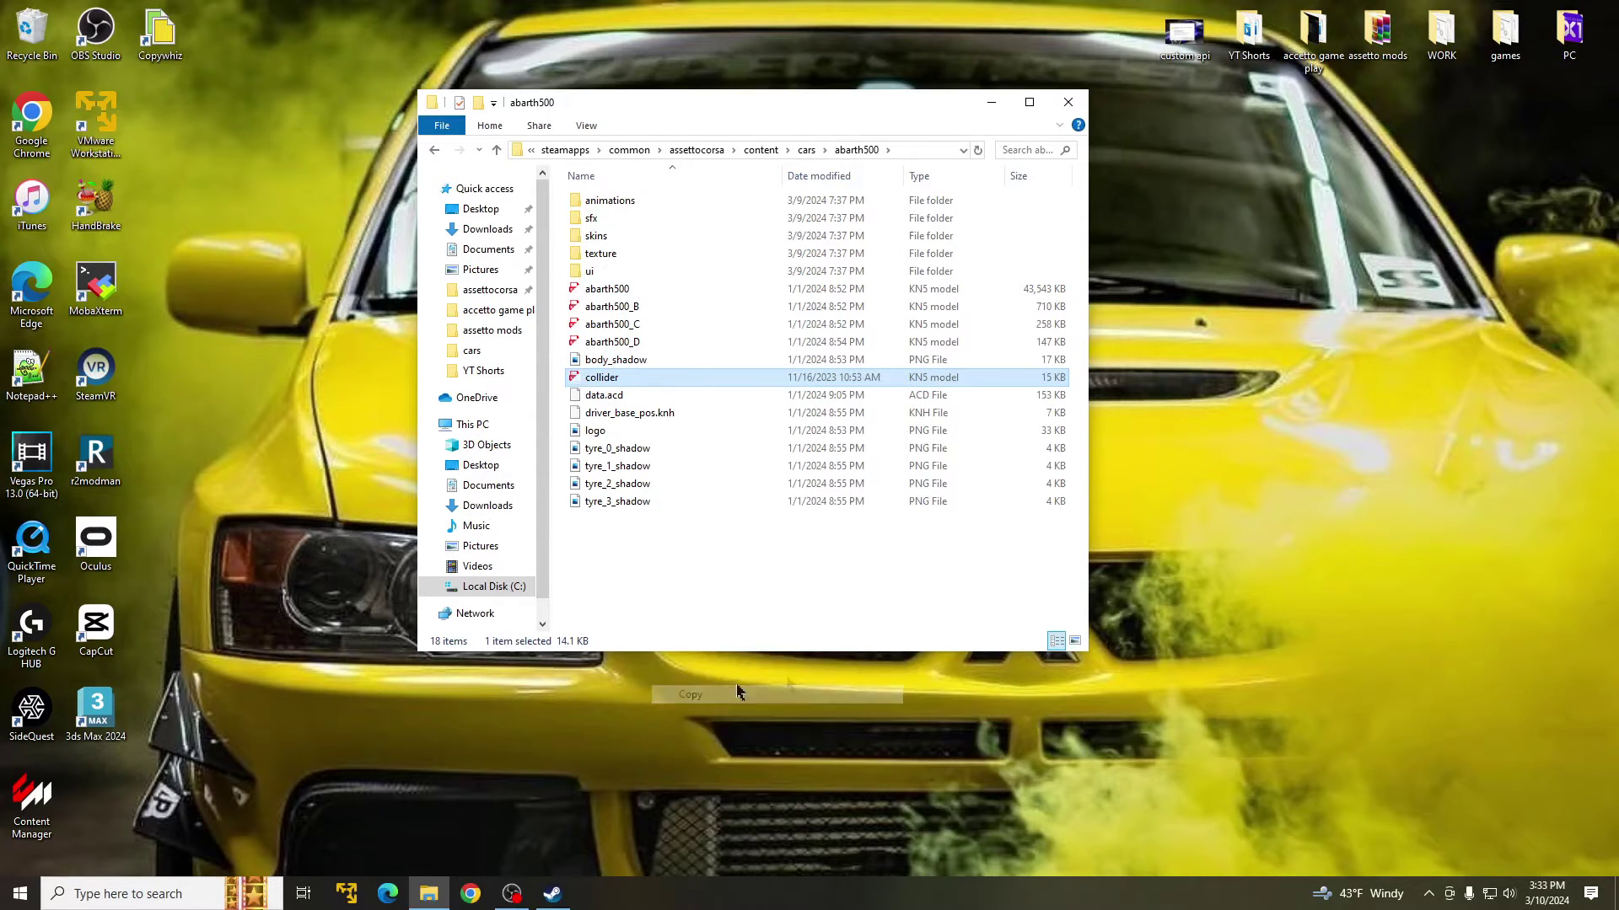
right_click(1274, 242)
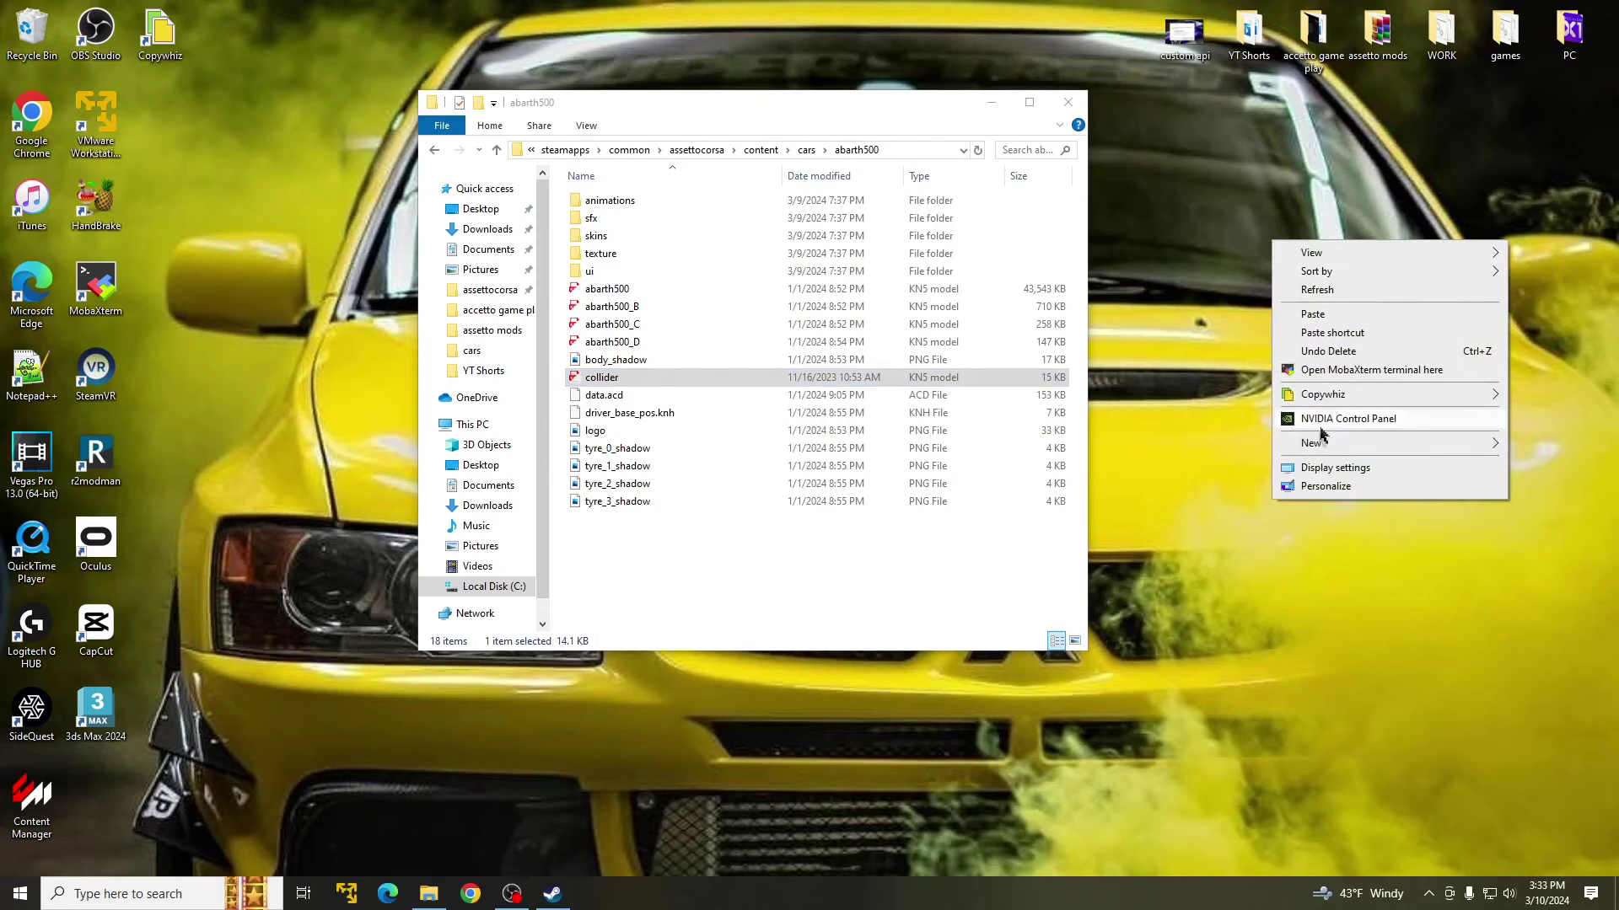
click(1315, 315)
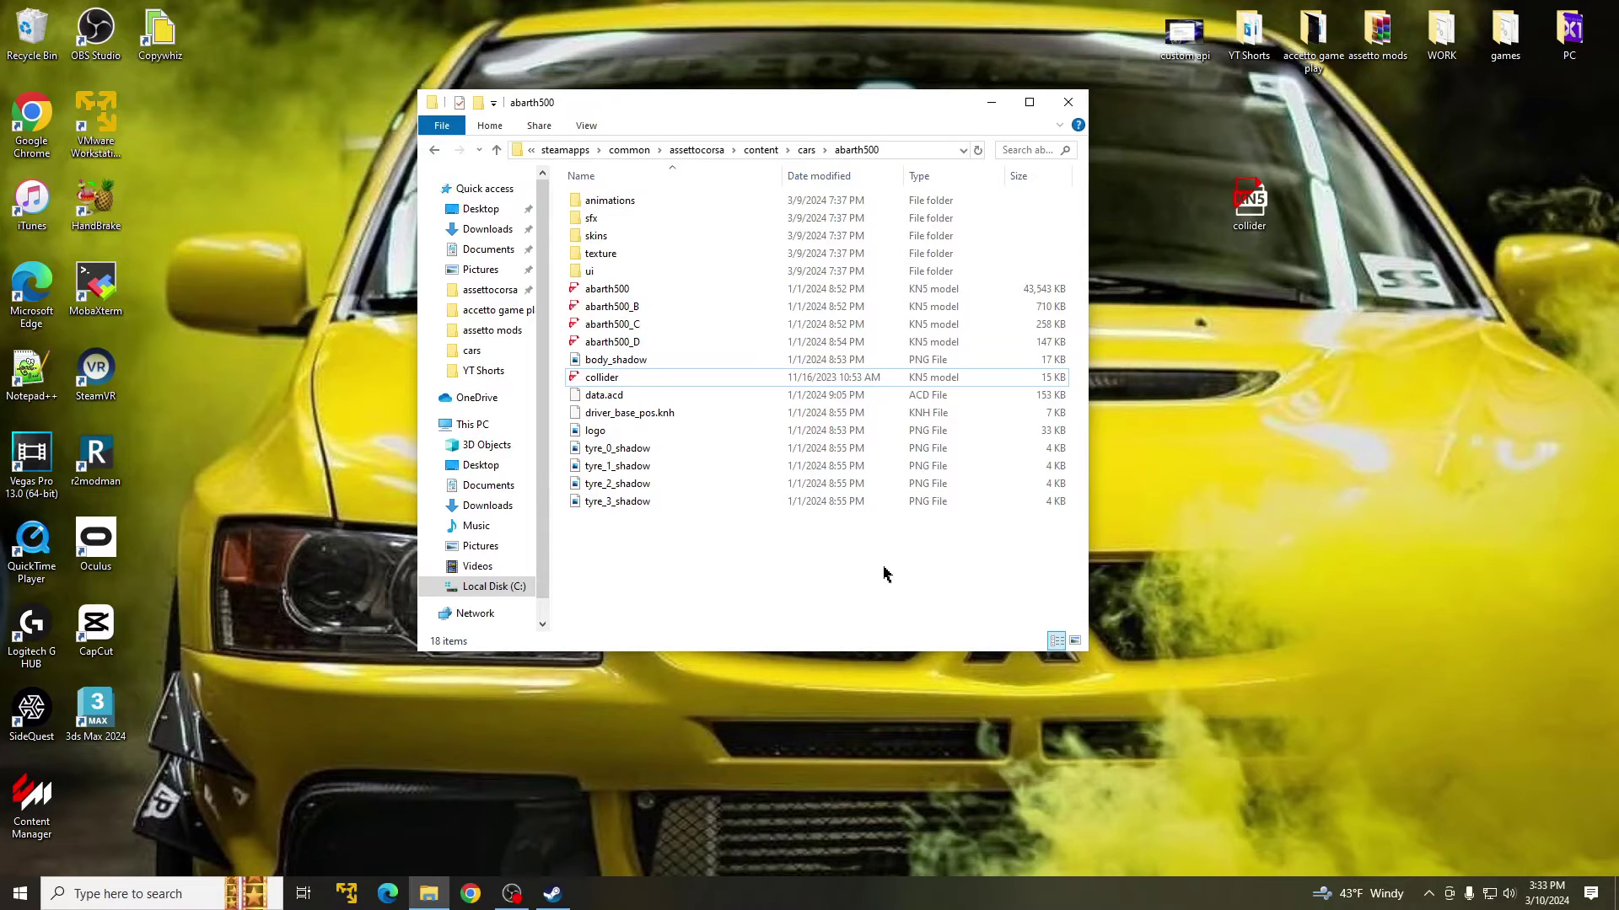
Return to the cars folder and open the last car folder, zxu_sonata_6ys.
click(497, 150)
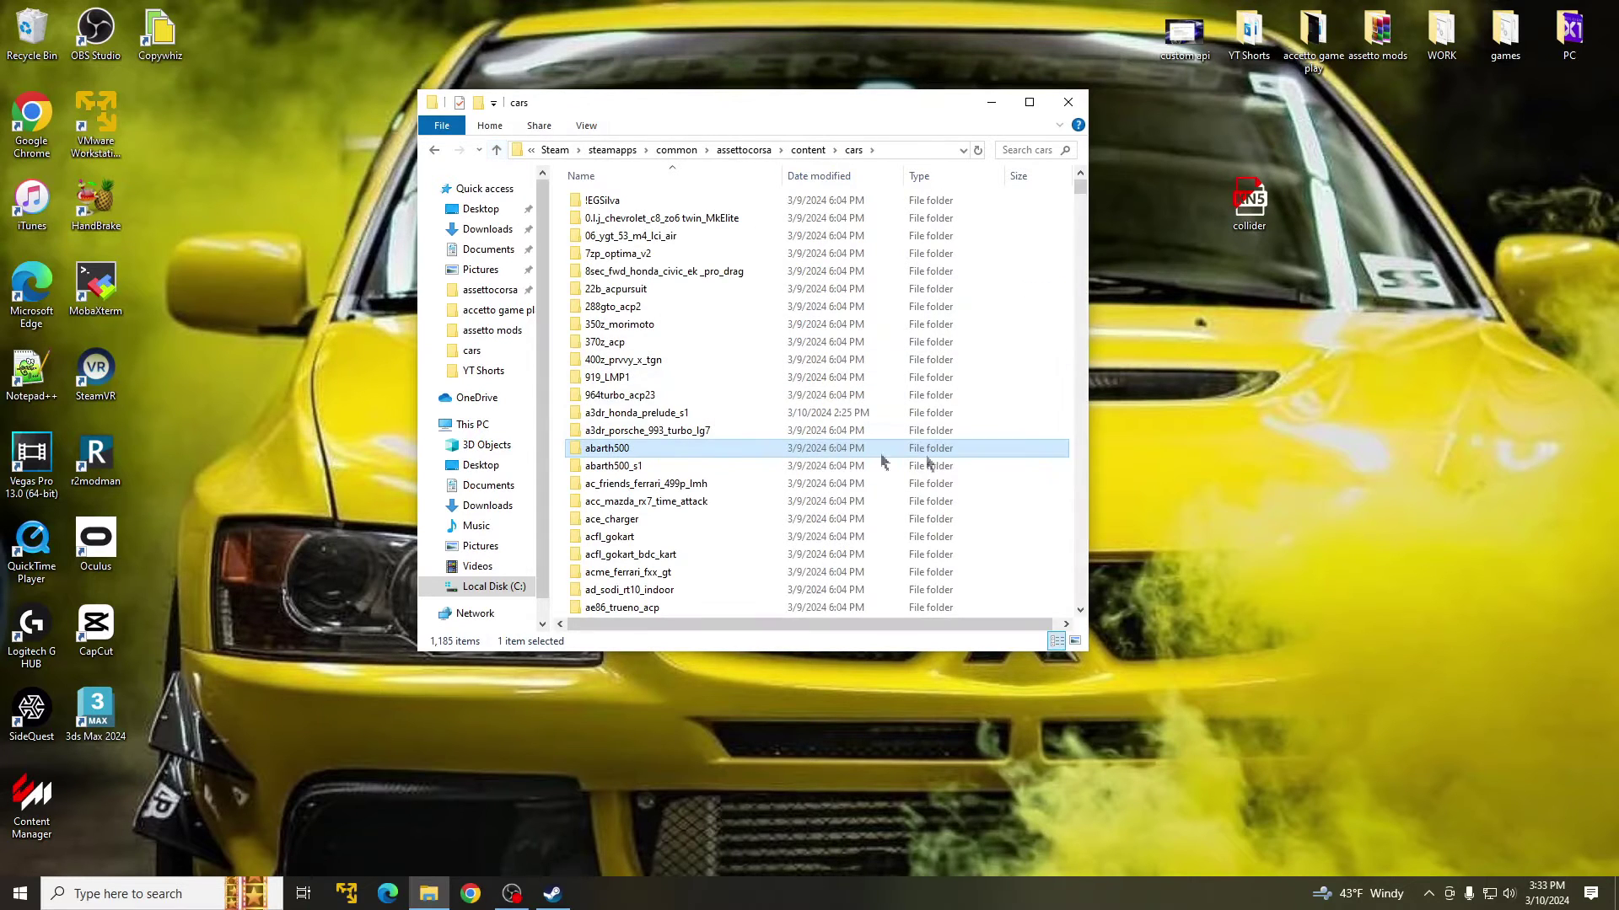
drag(1085, 196, 1085, 259)
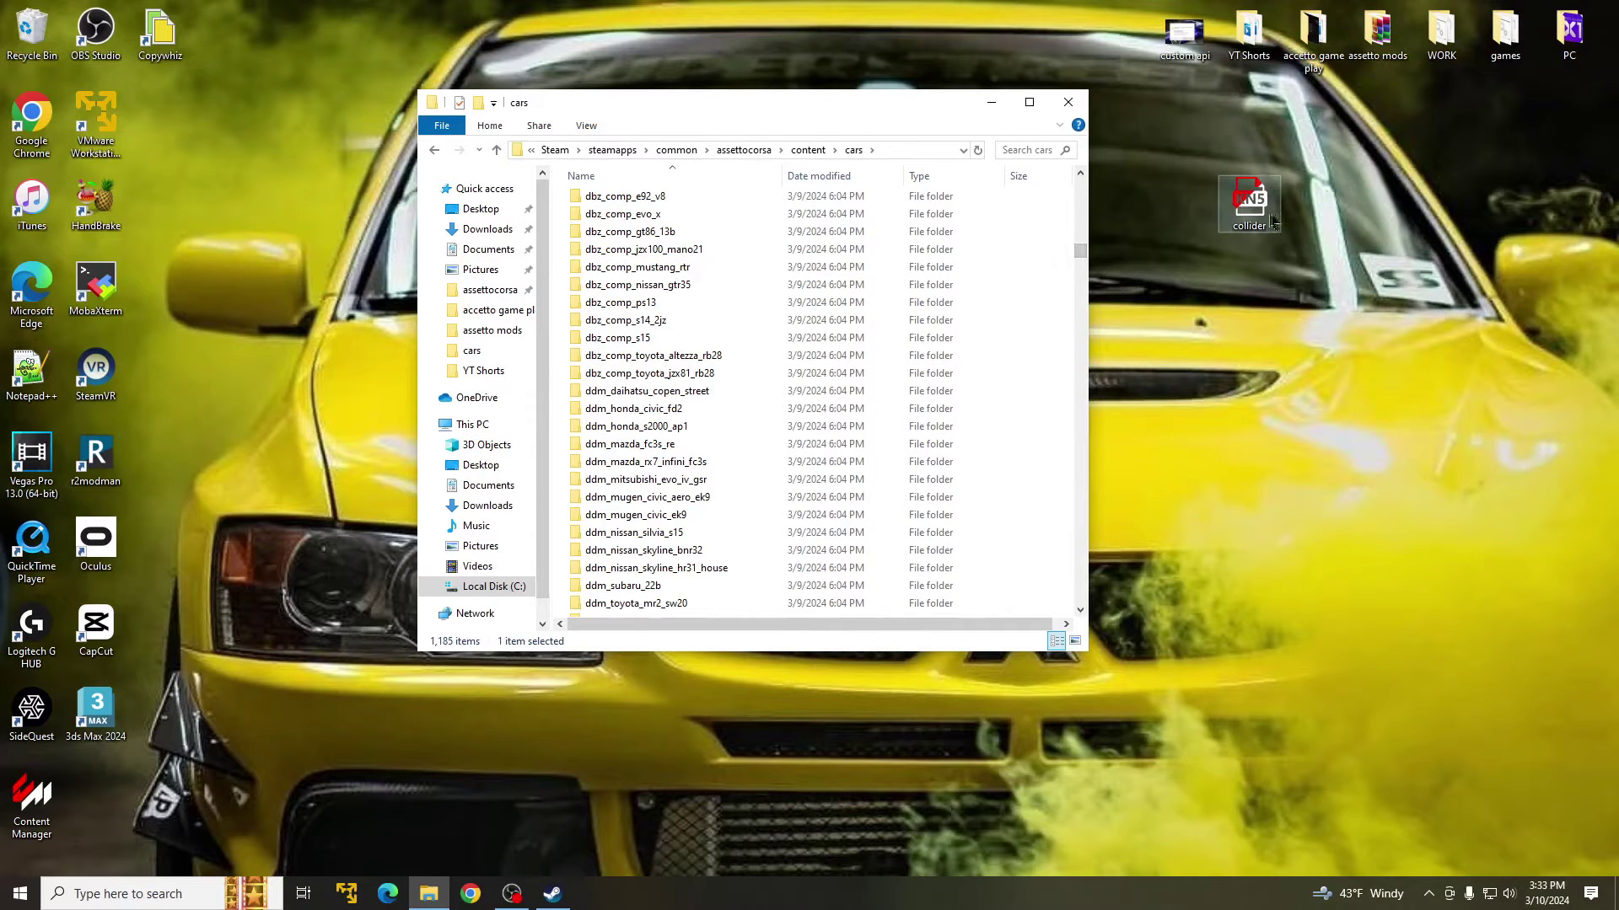
drag(1262, 225, 1237, 236)
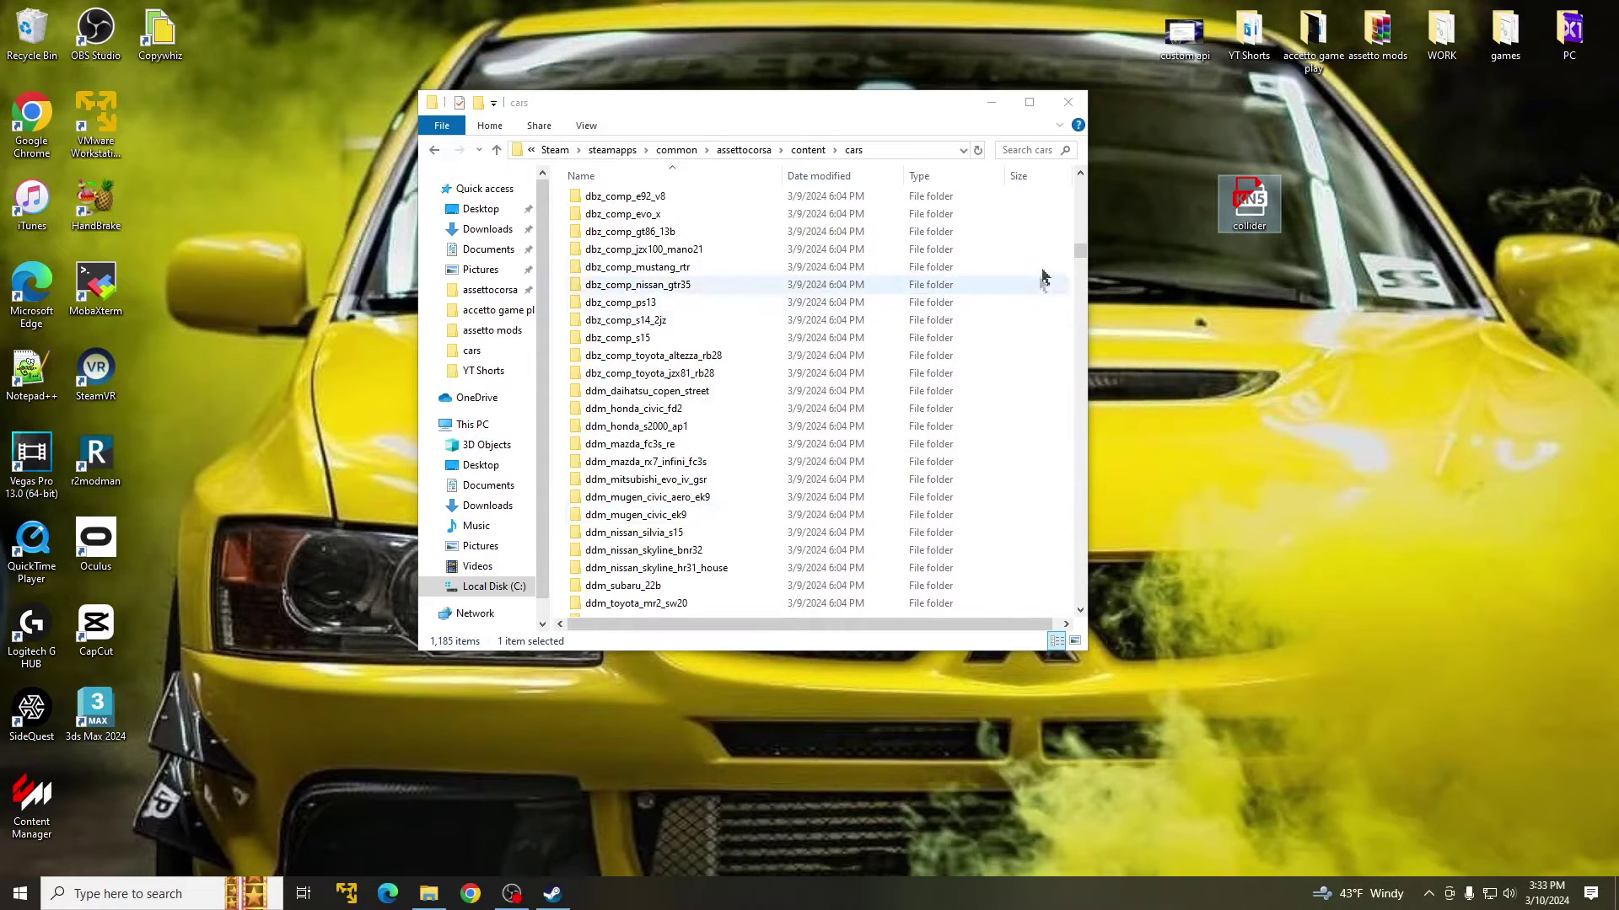
drag(1080, 252, 589, 622)
double_click(606, 611)
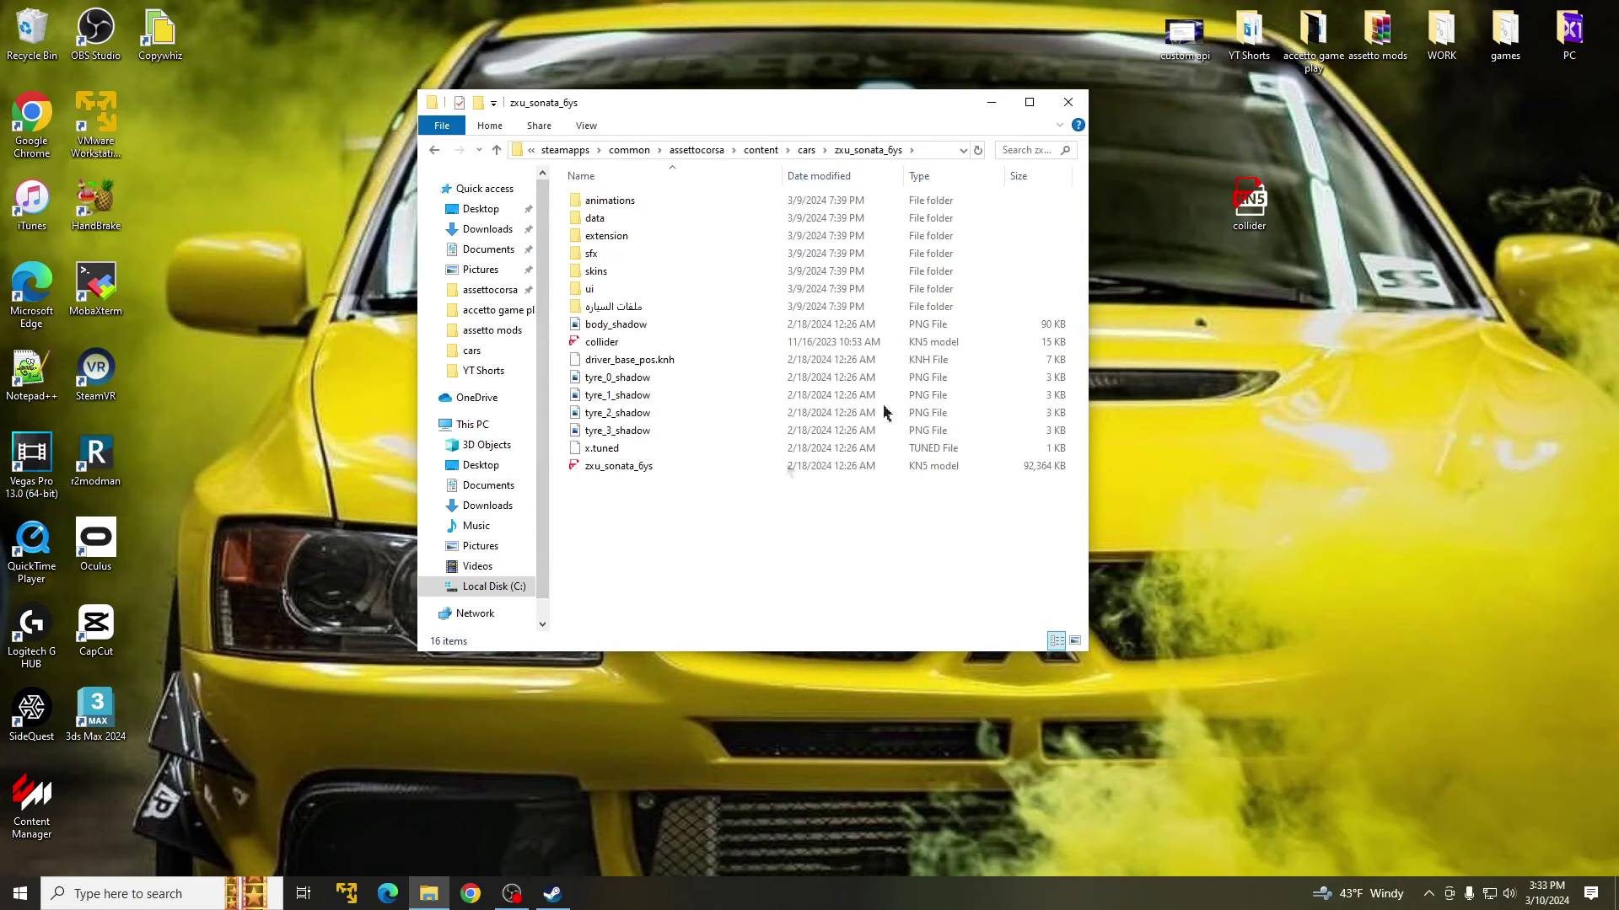
Copy the desktop's collider file into the zxu_sonata_6ys folder, replace the existing file, and return to the cars folder.
drag(1220, 238, 1244, 317)
right_click(1249, 297)
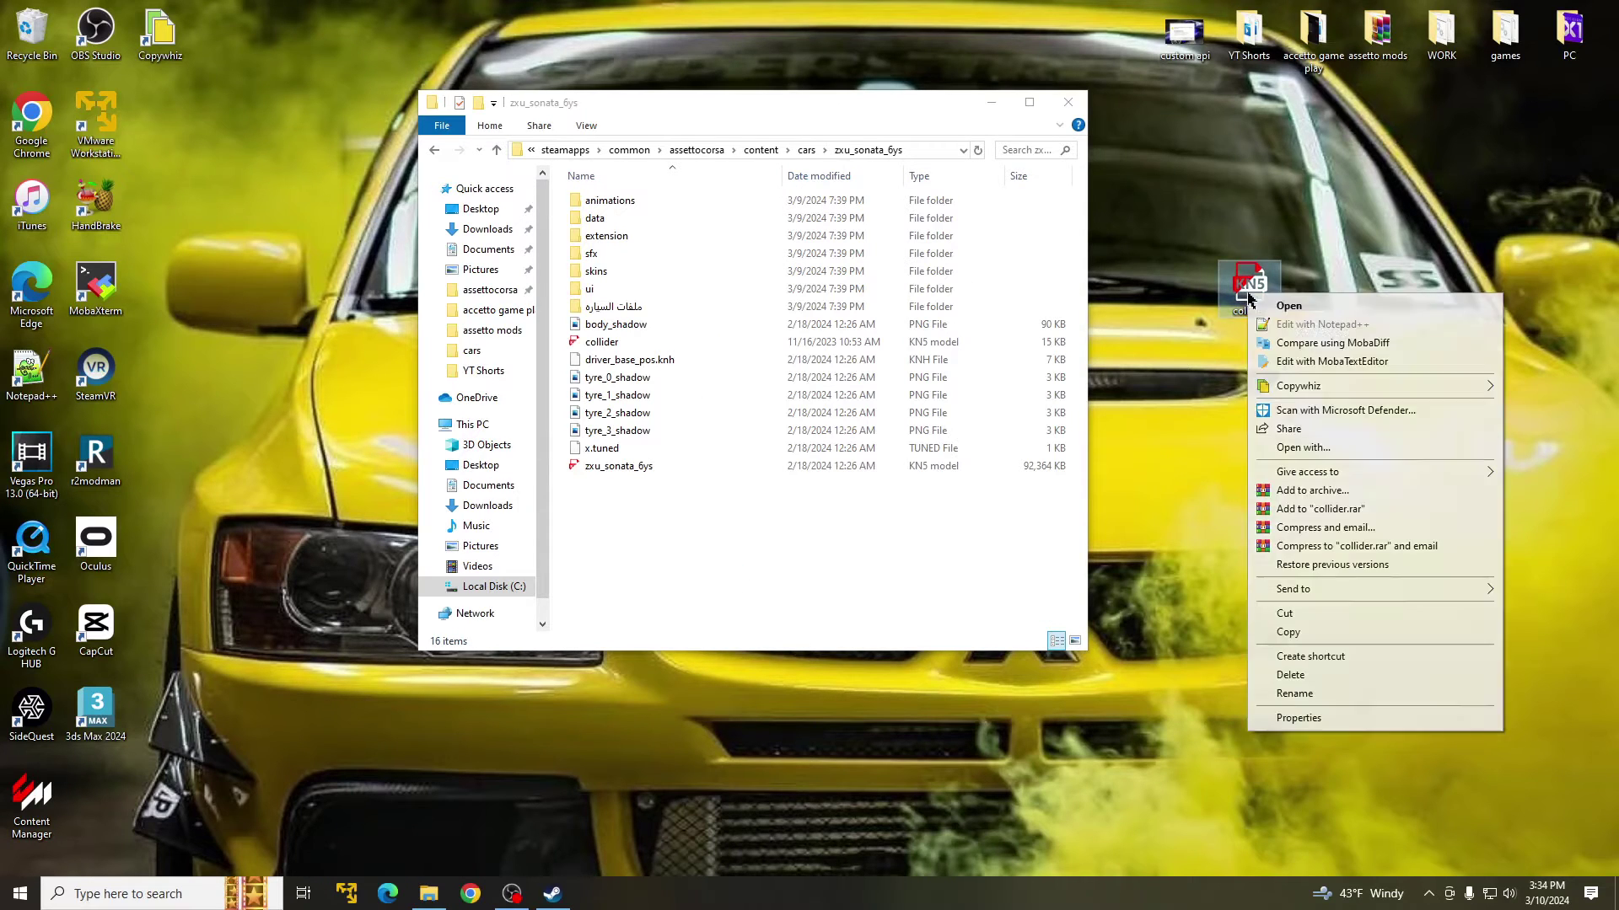
click(1289, 631)
right_click(770, 563)
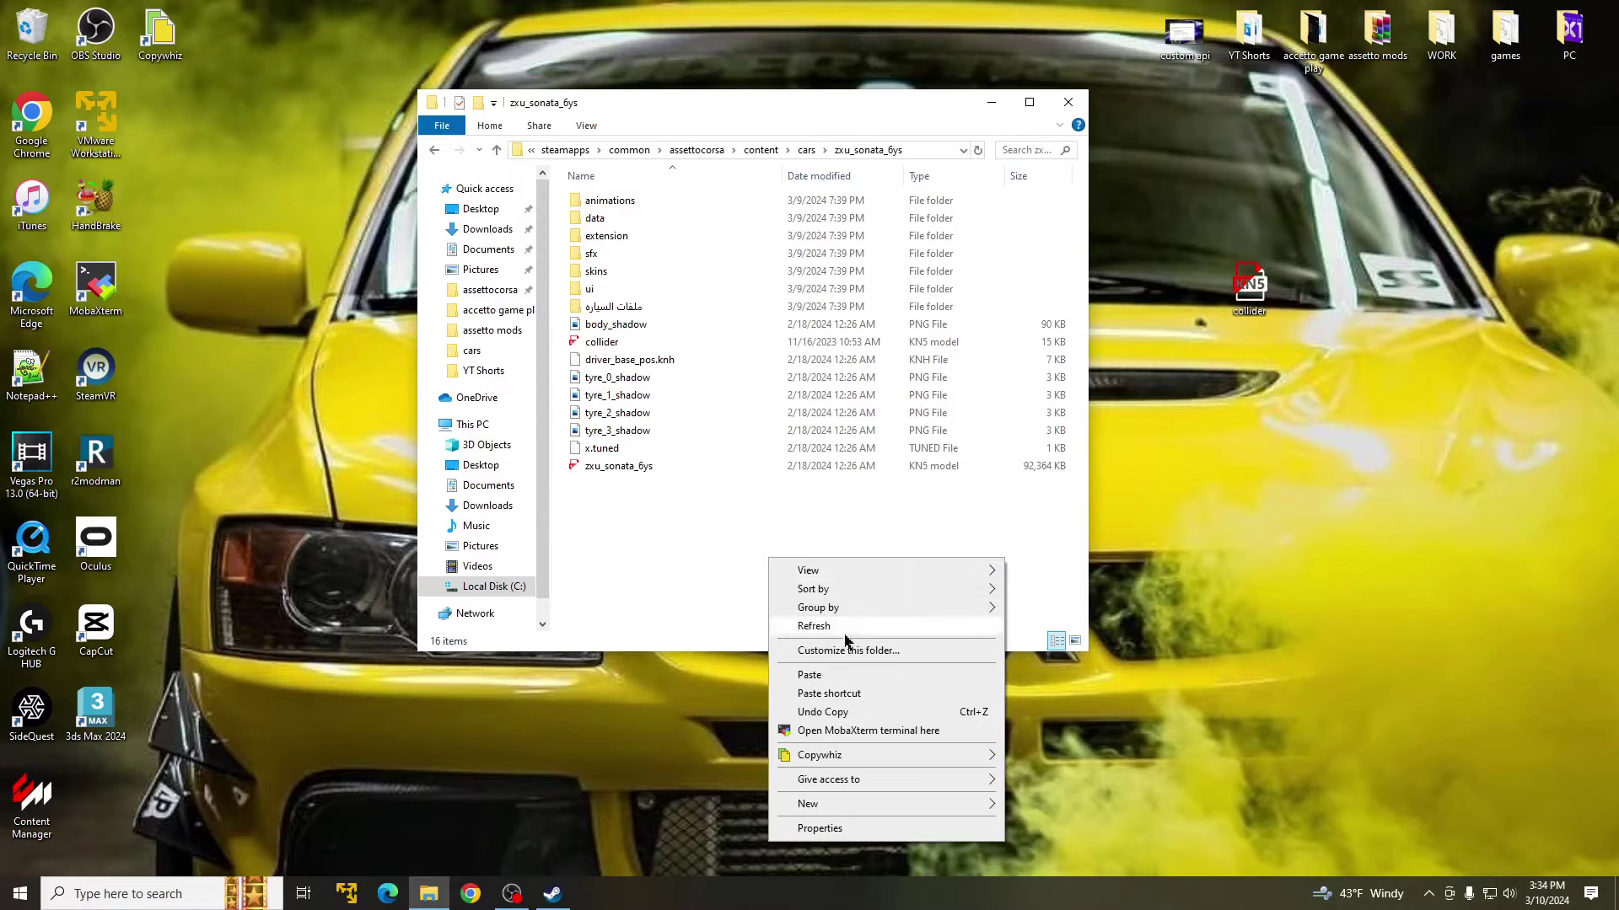
click(841, 673)
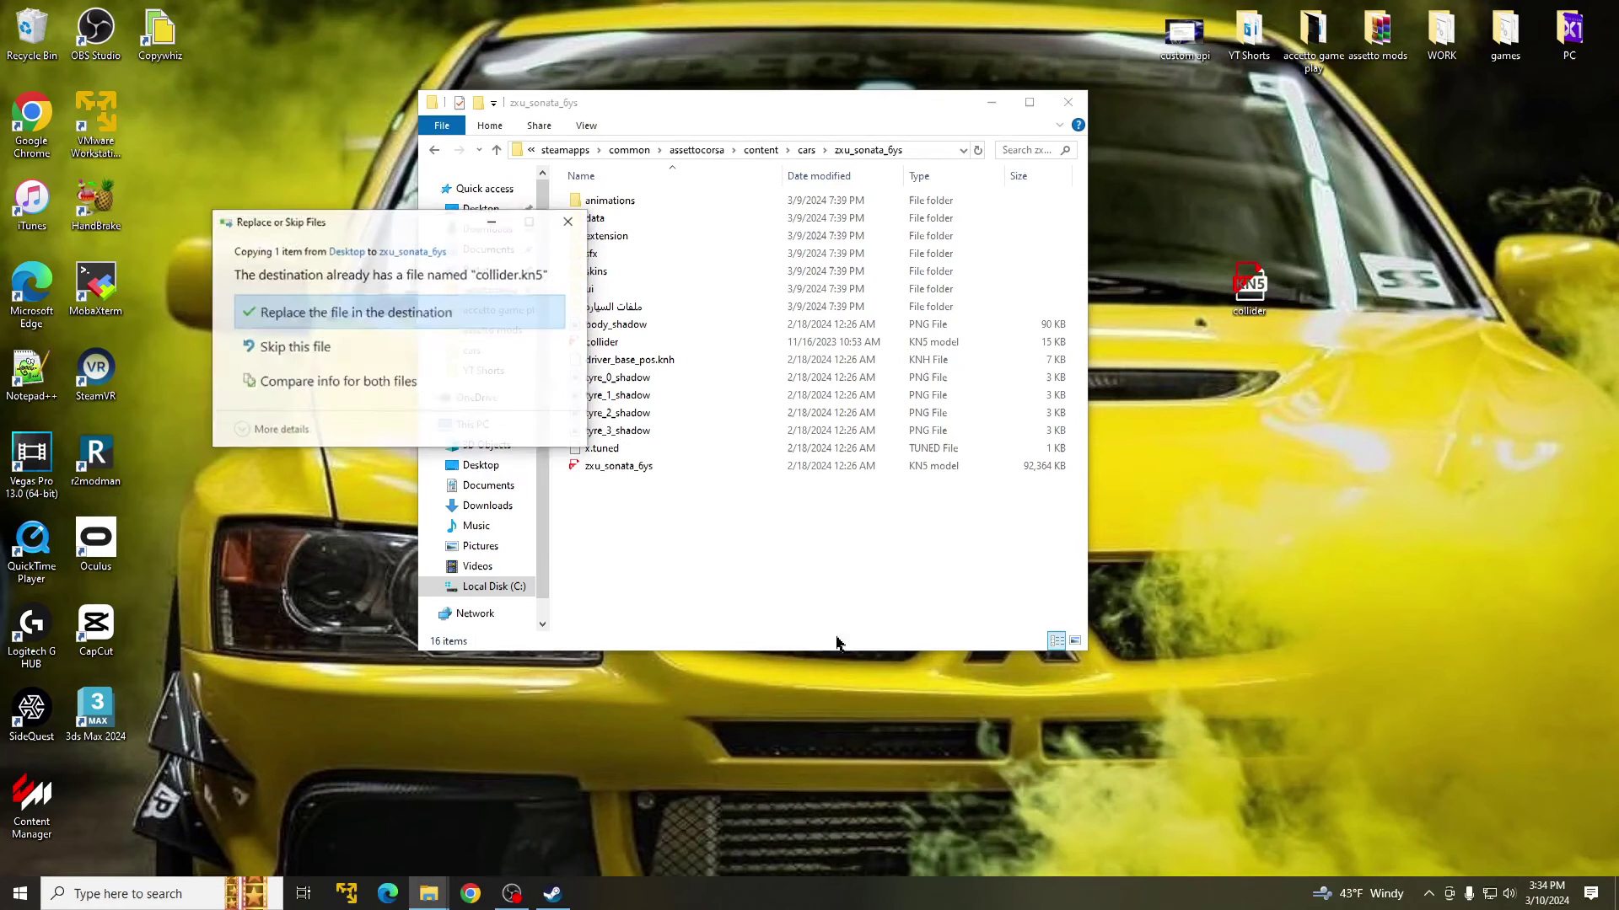
click(437, 314)
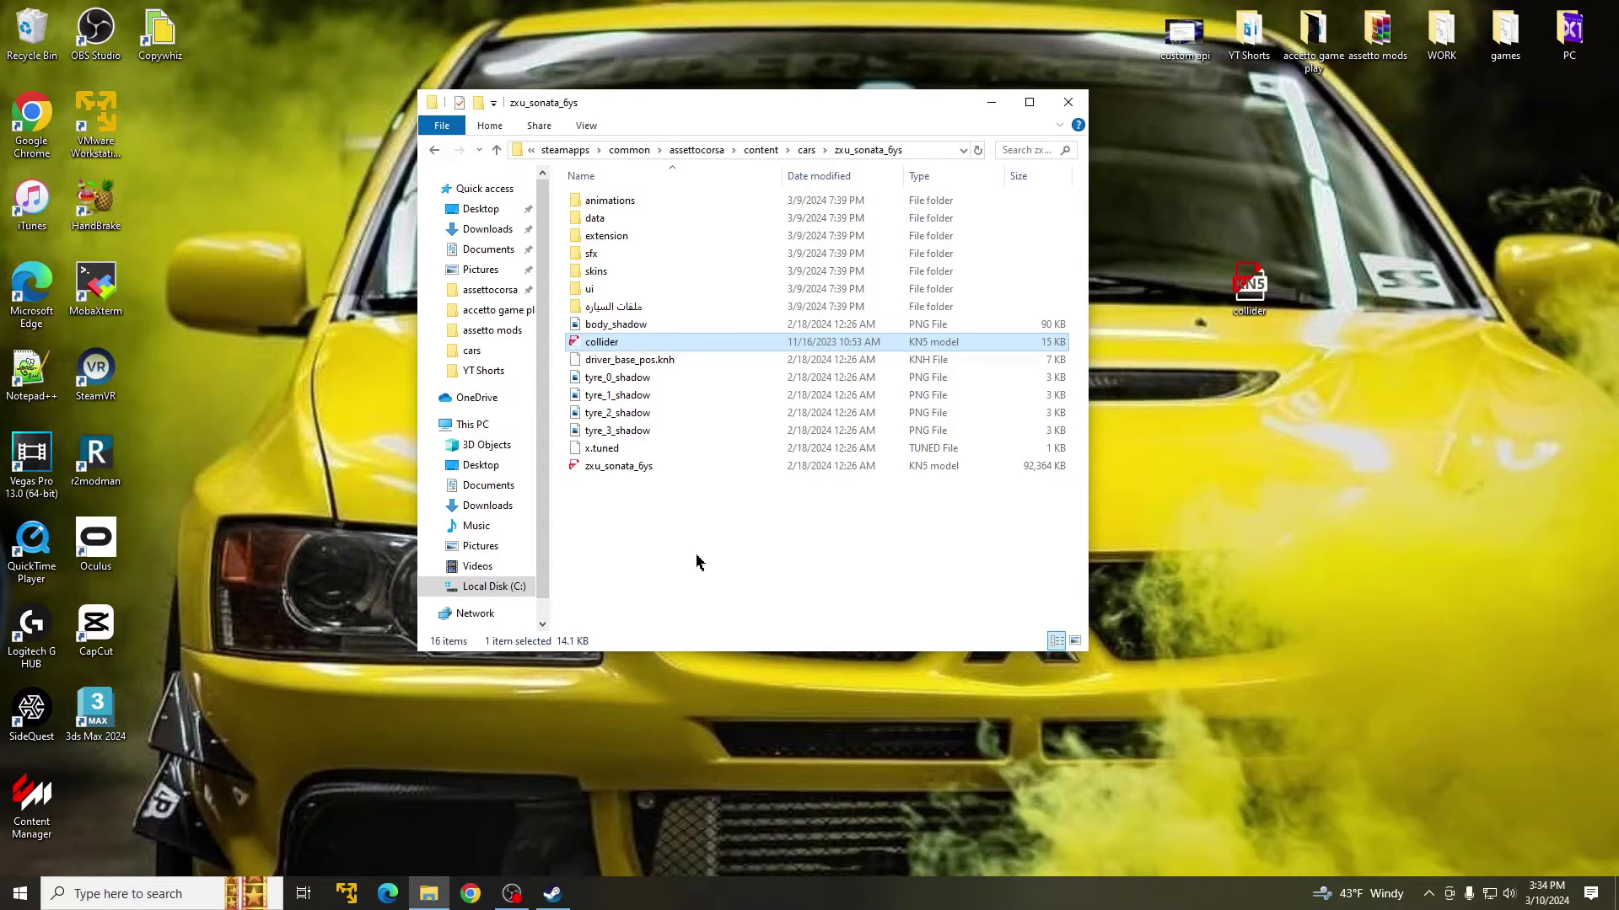
key(BackSpace)
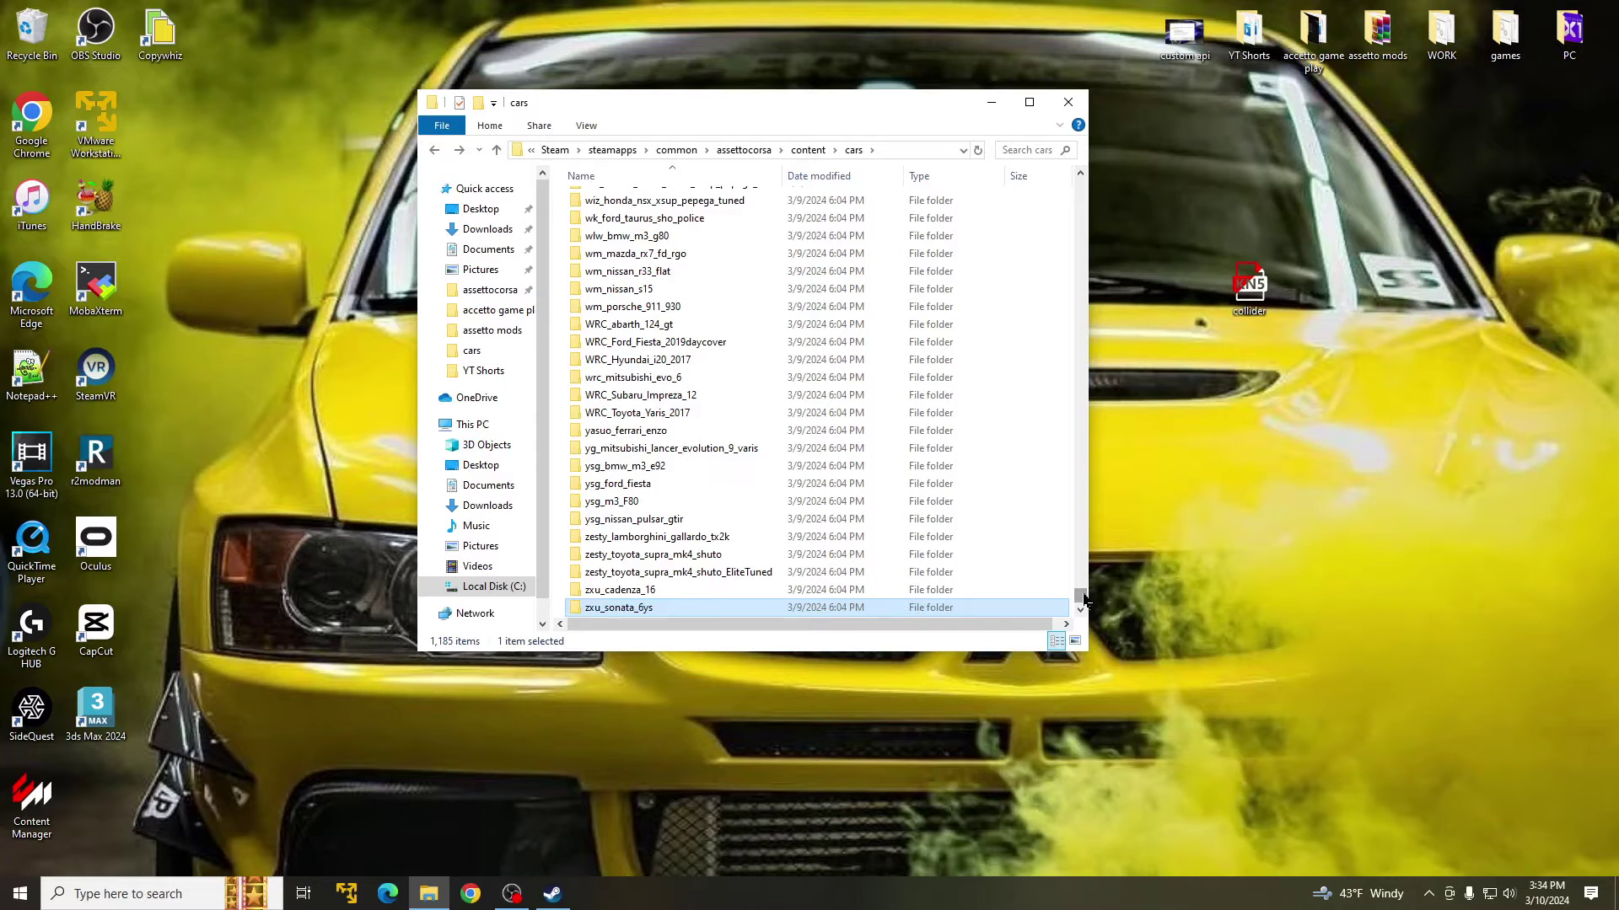
Switch to Chrome and search Google for copywhiz.
key(super+d)
click(470, 893)
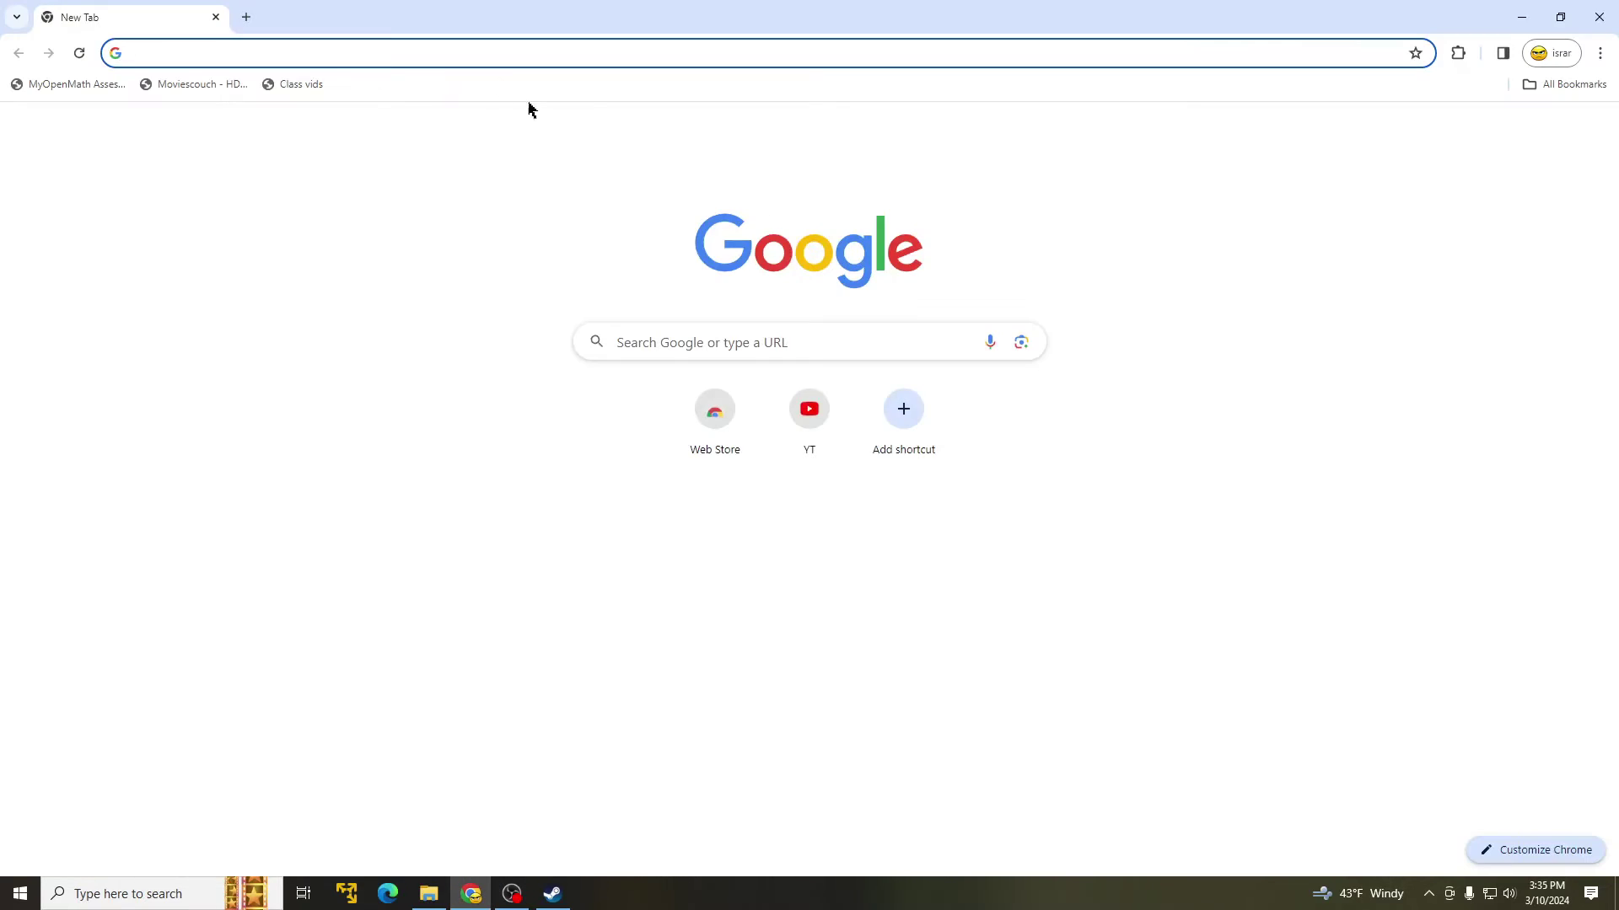
click(510, 53)
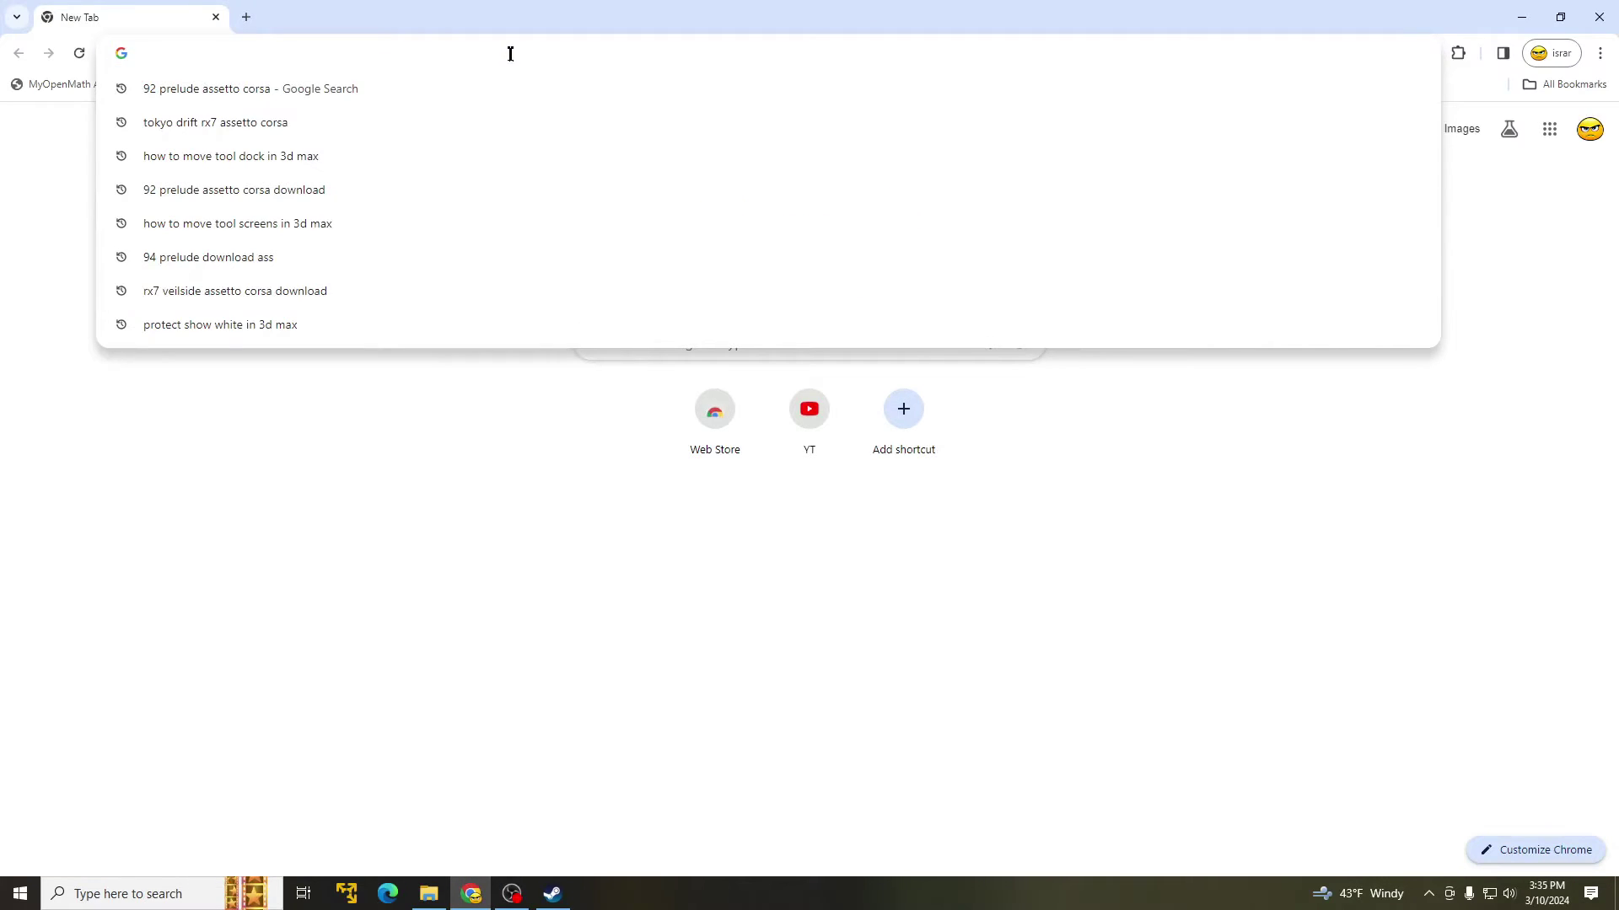
text(cop)
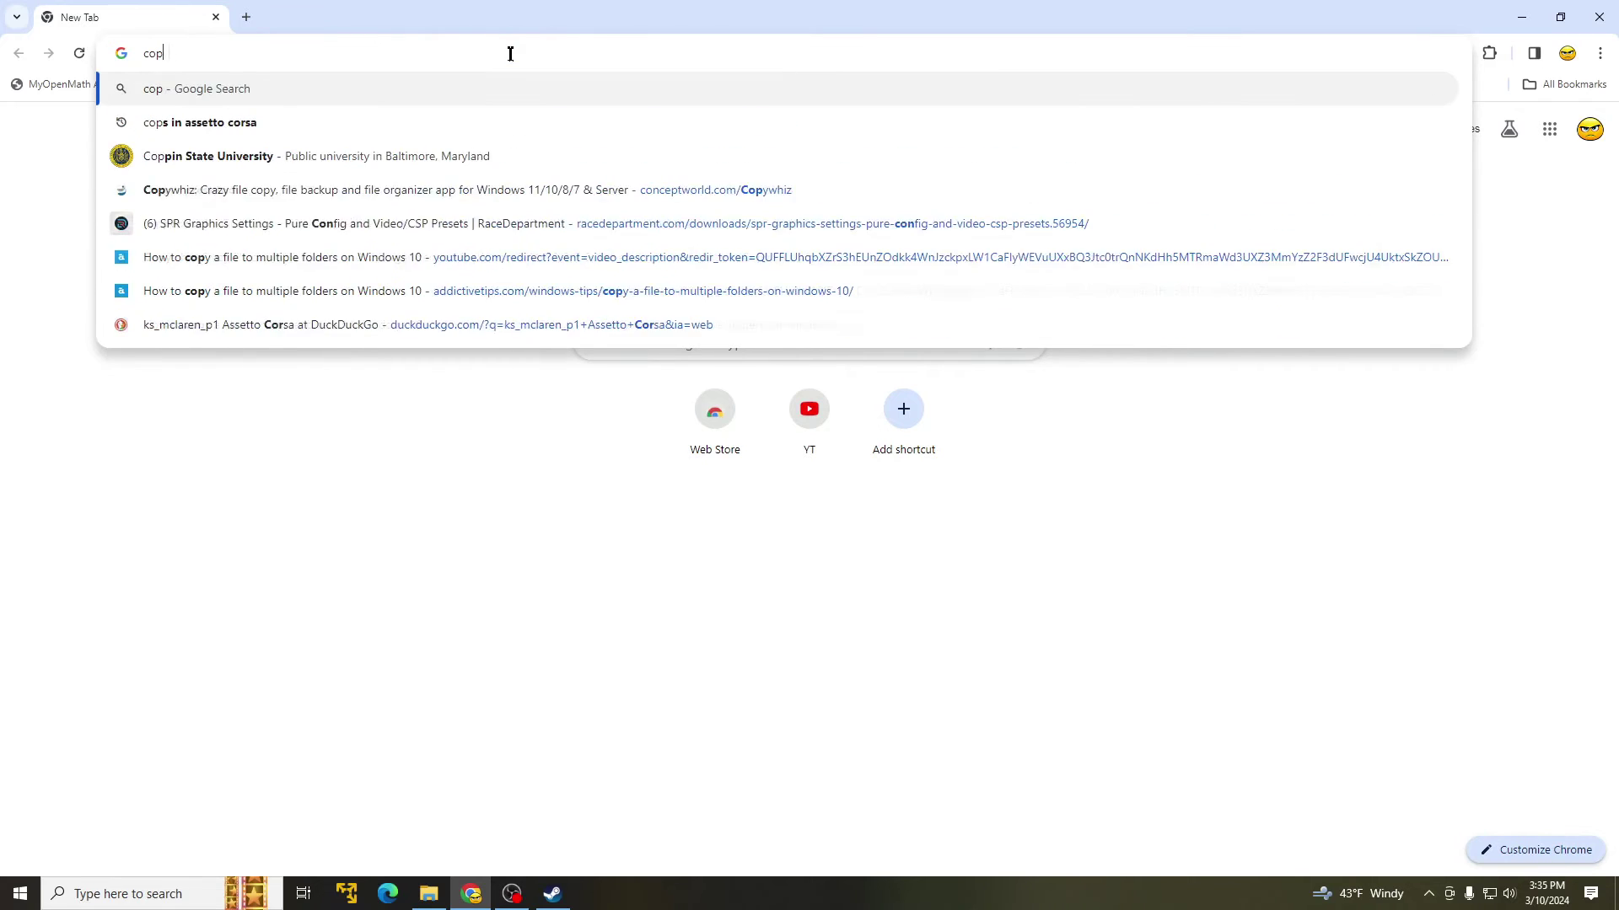
text(ywhiz)
key(Return)
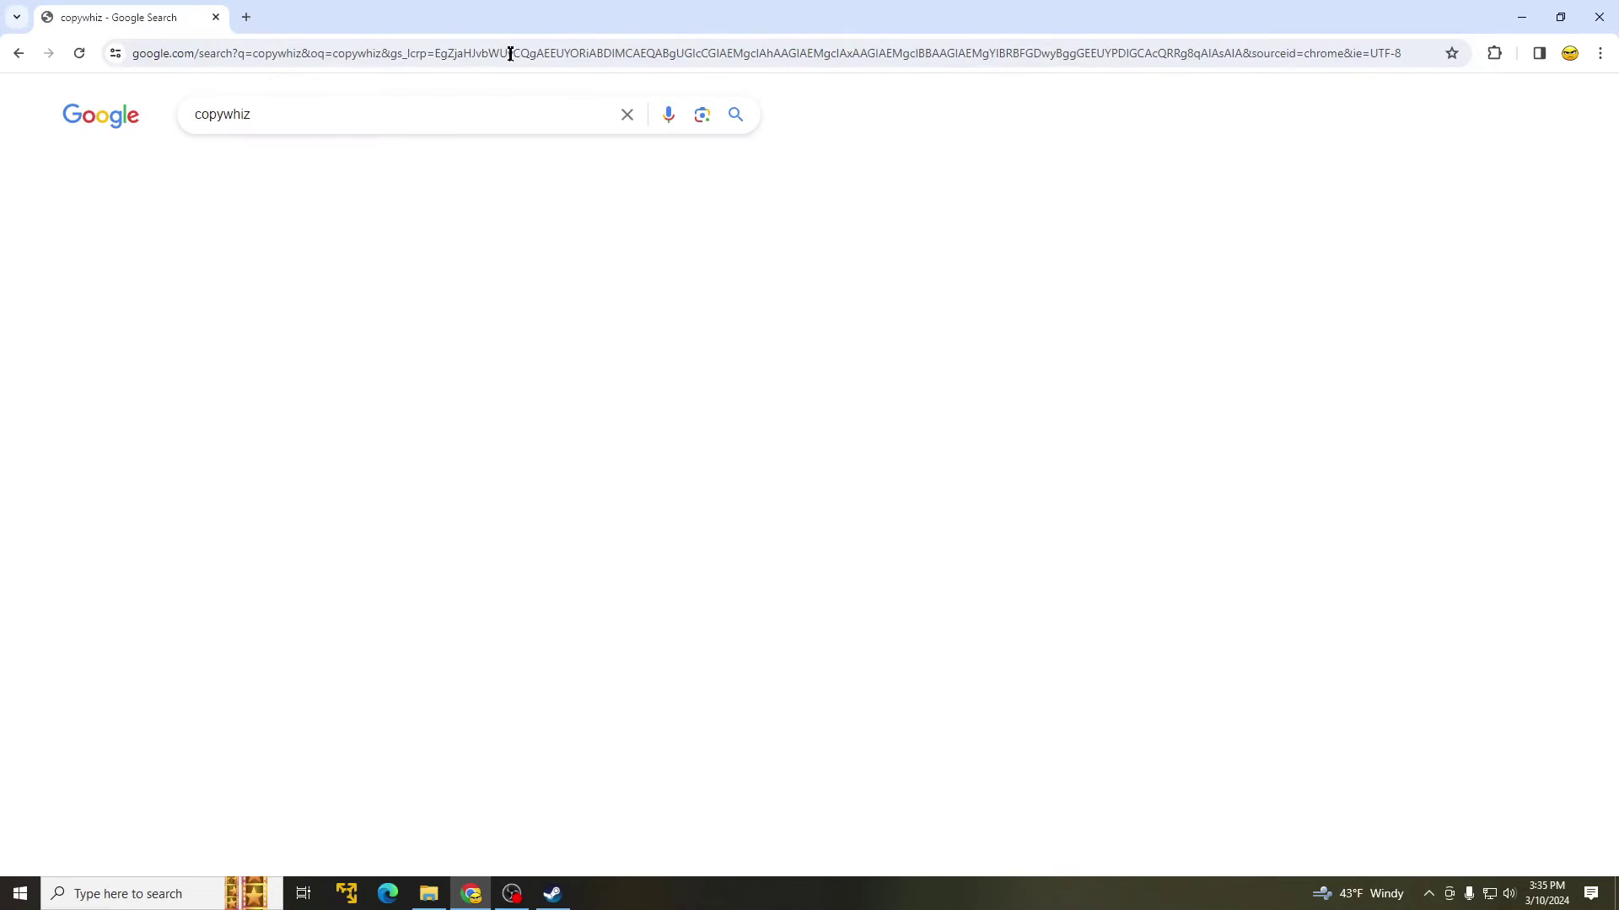
Open Conceptworld's Copywhiz page and download the 64-bit Windows version of Copywhiz 6.
click(245, 282)
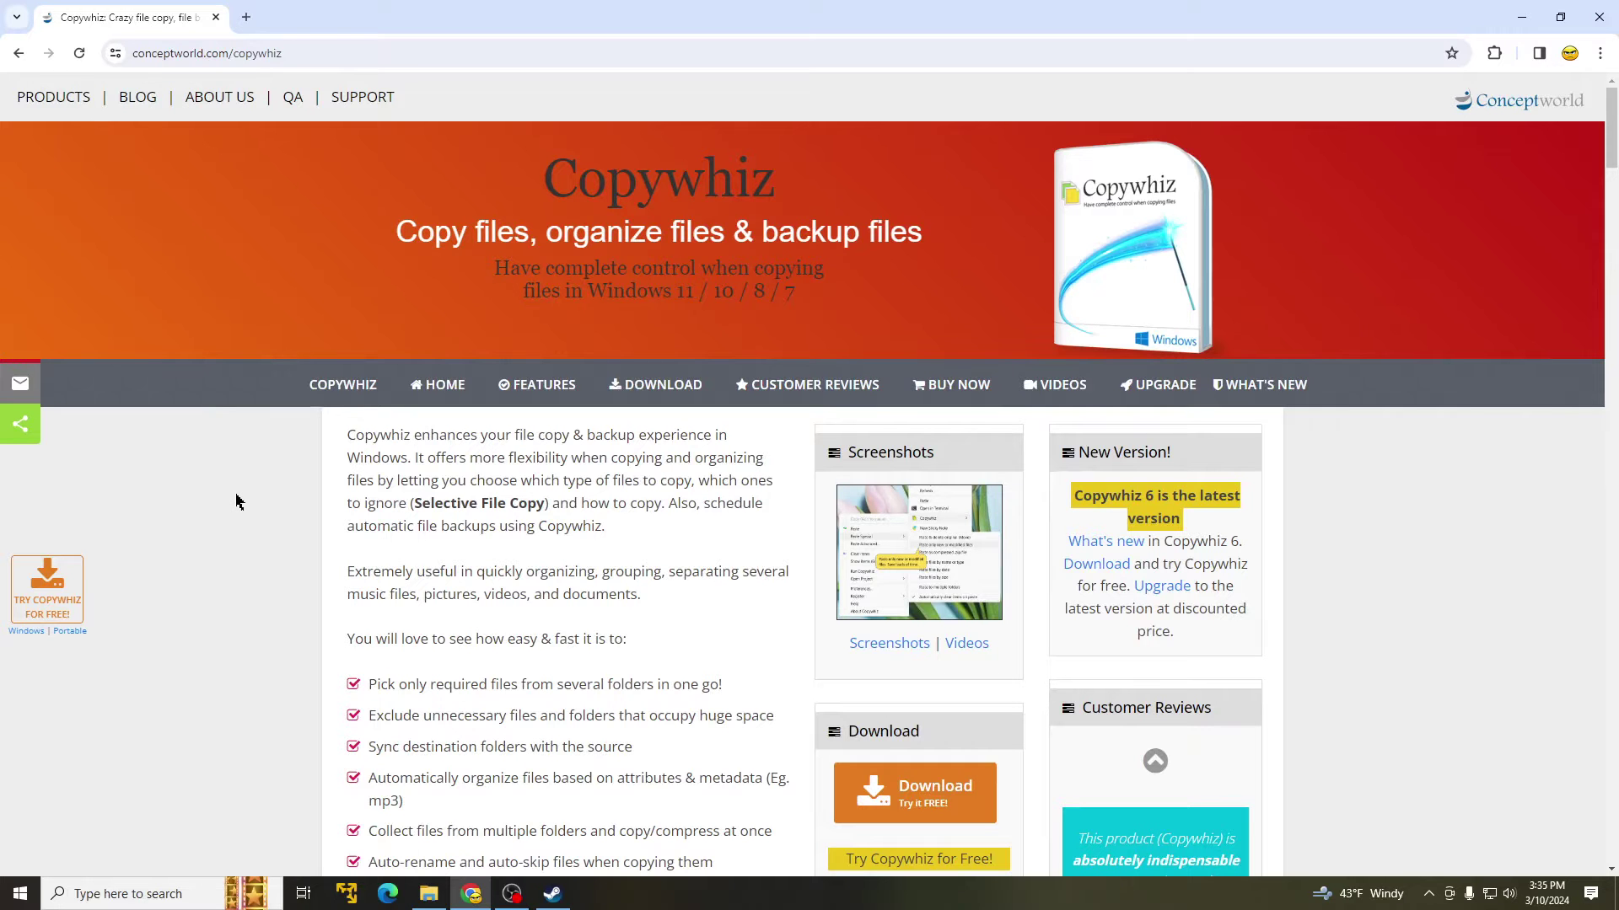
click(940, 803)
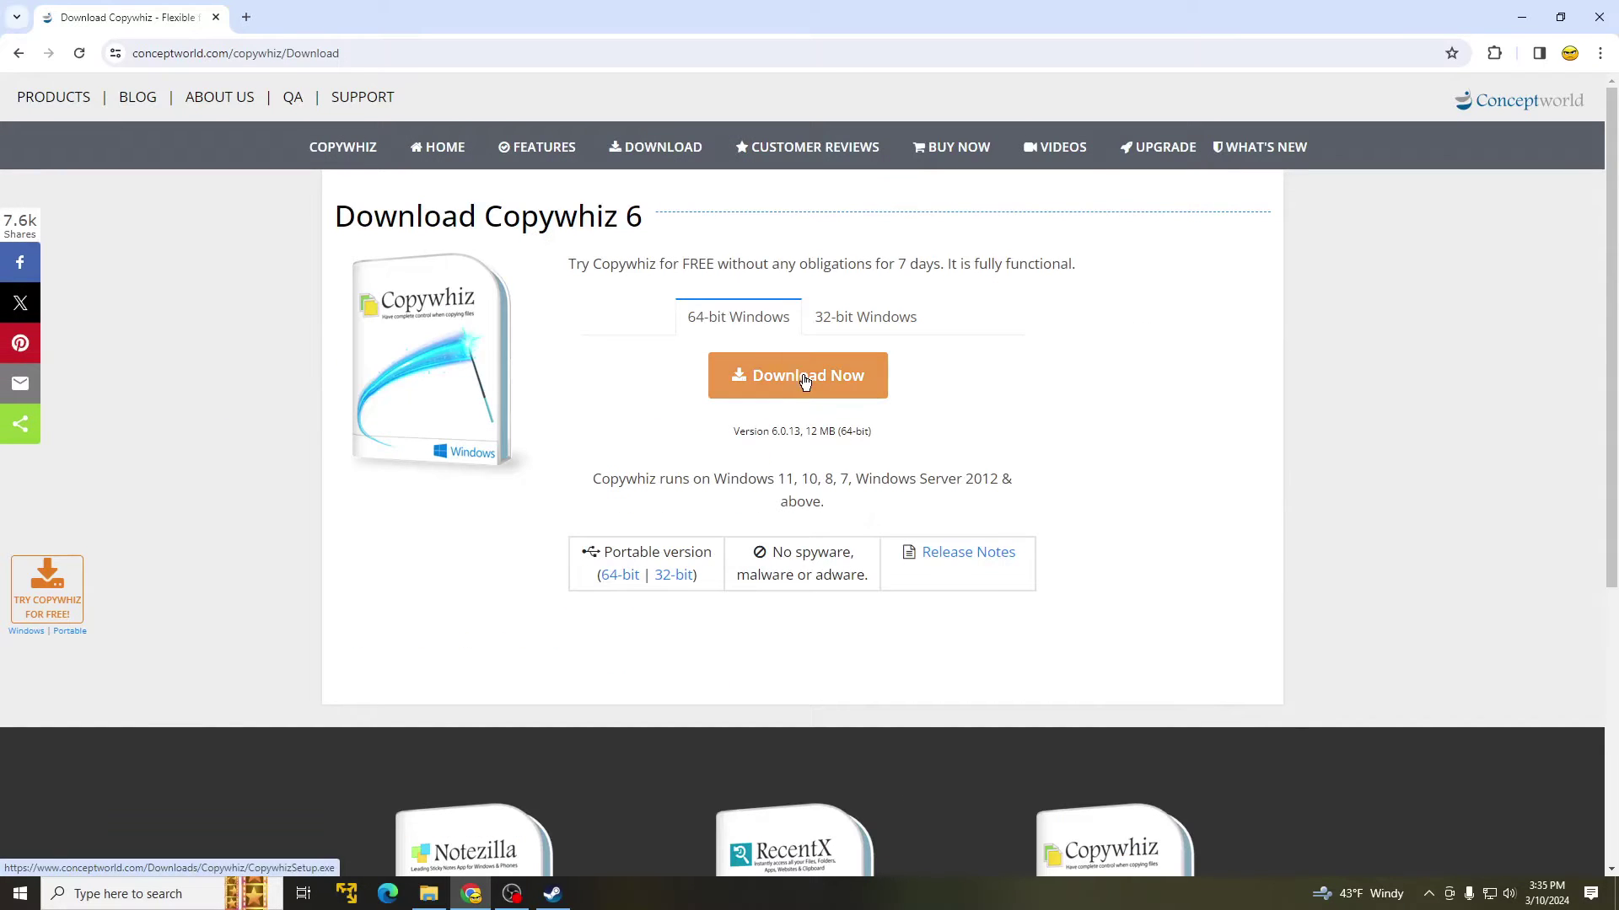
click(805, 381)
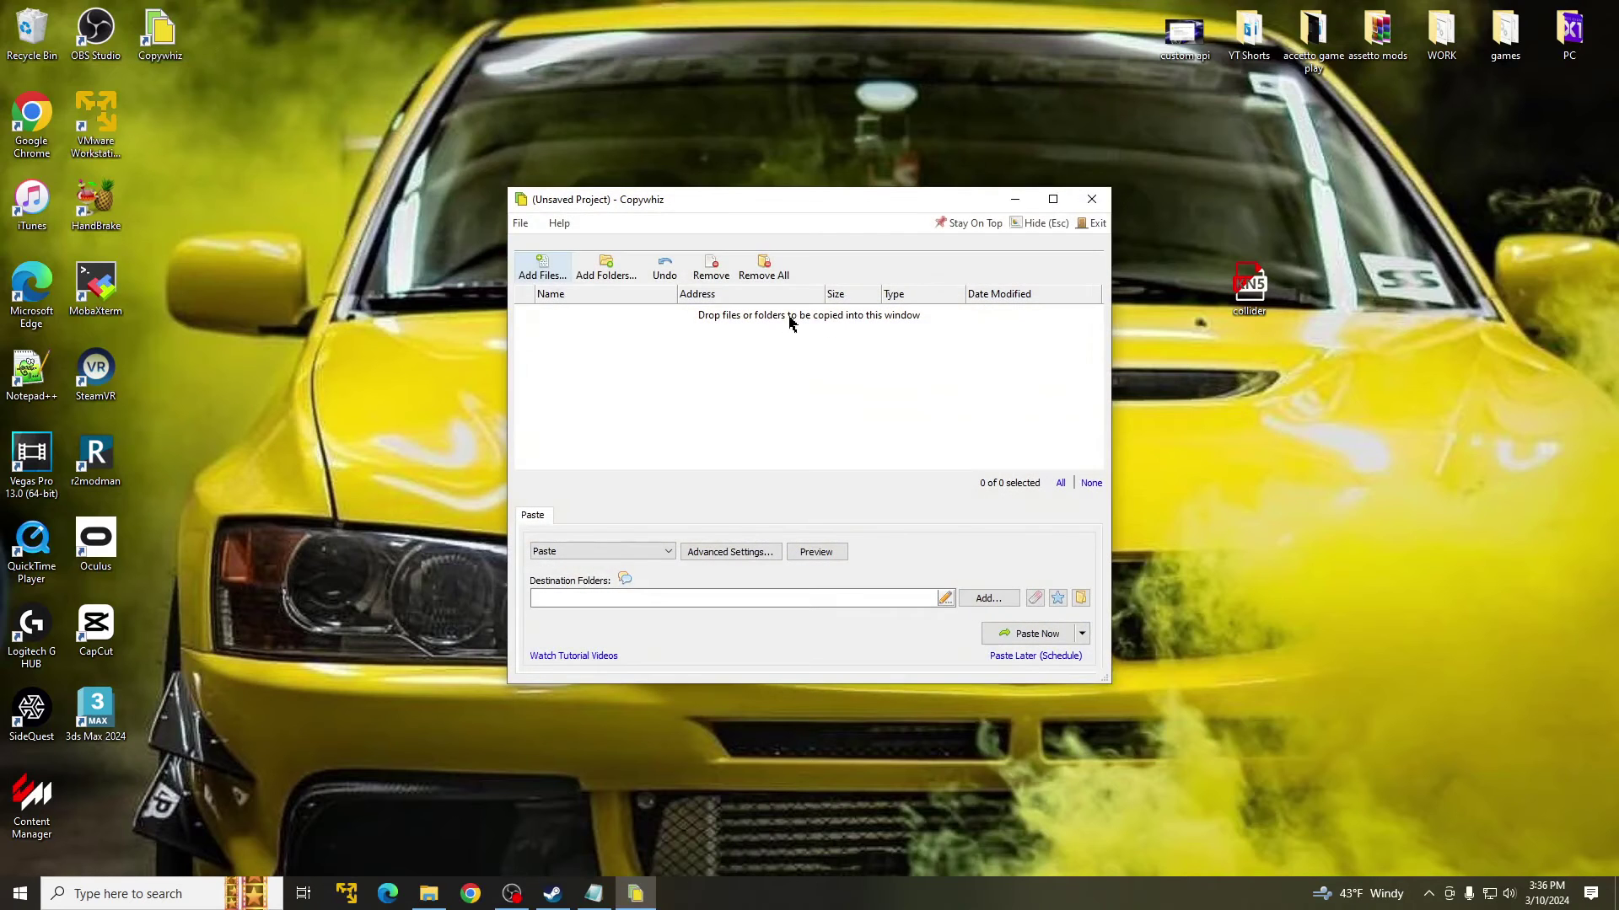
Add the desktop's collider file to the list of files to copy in Copywhiz.
click(539, 269)
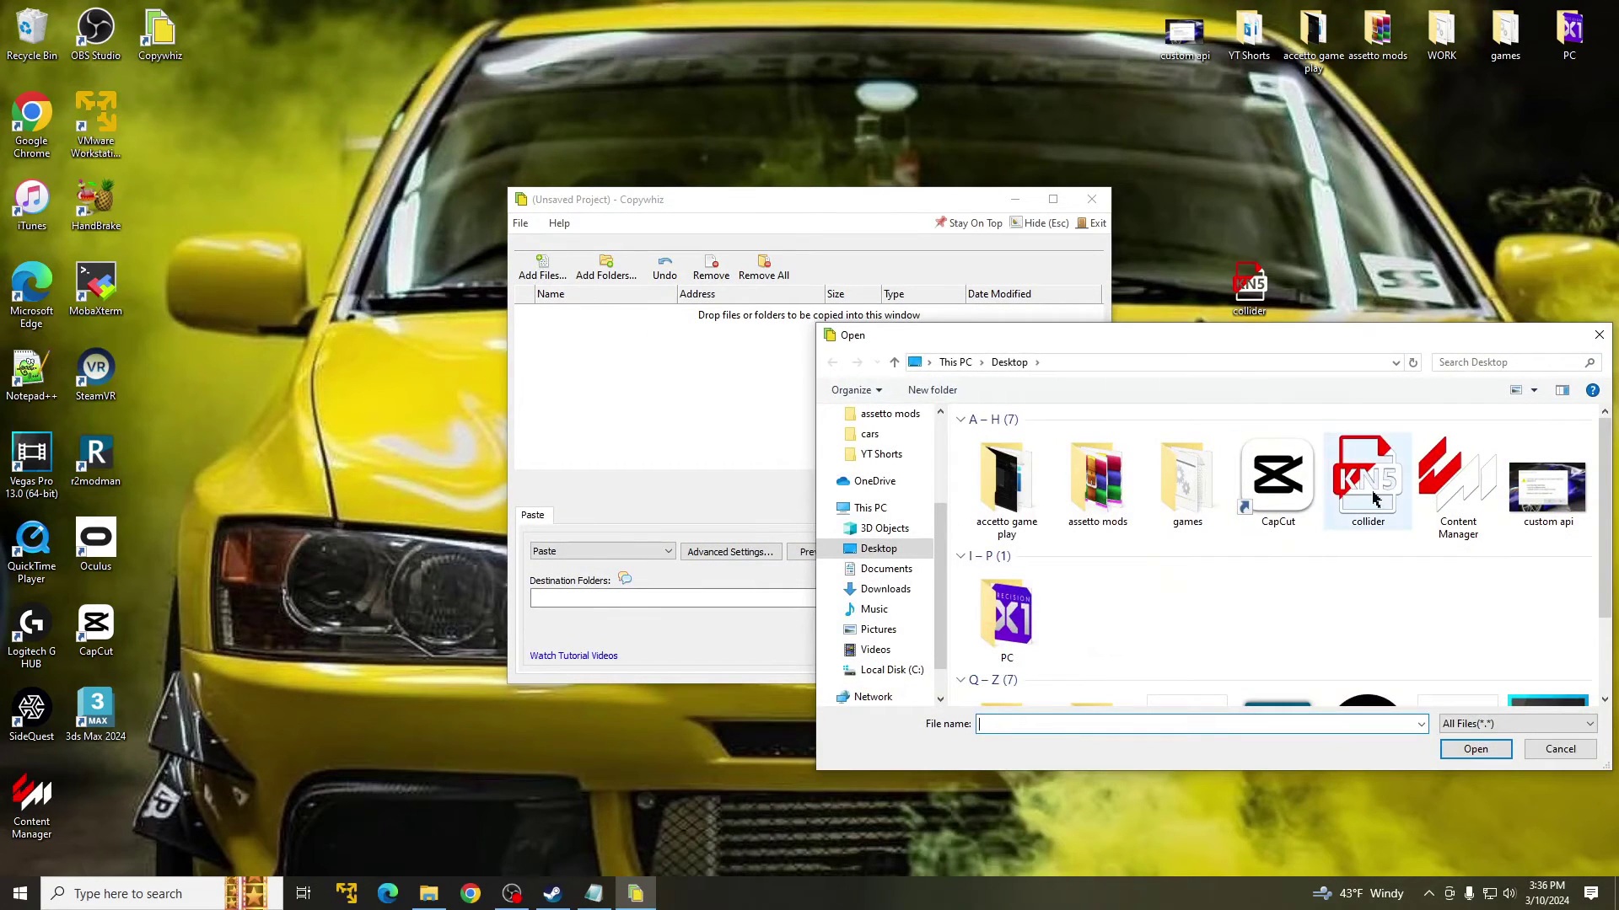
click(1370, 496)
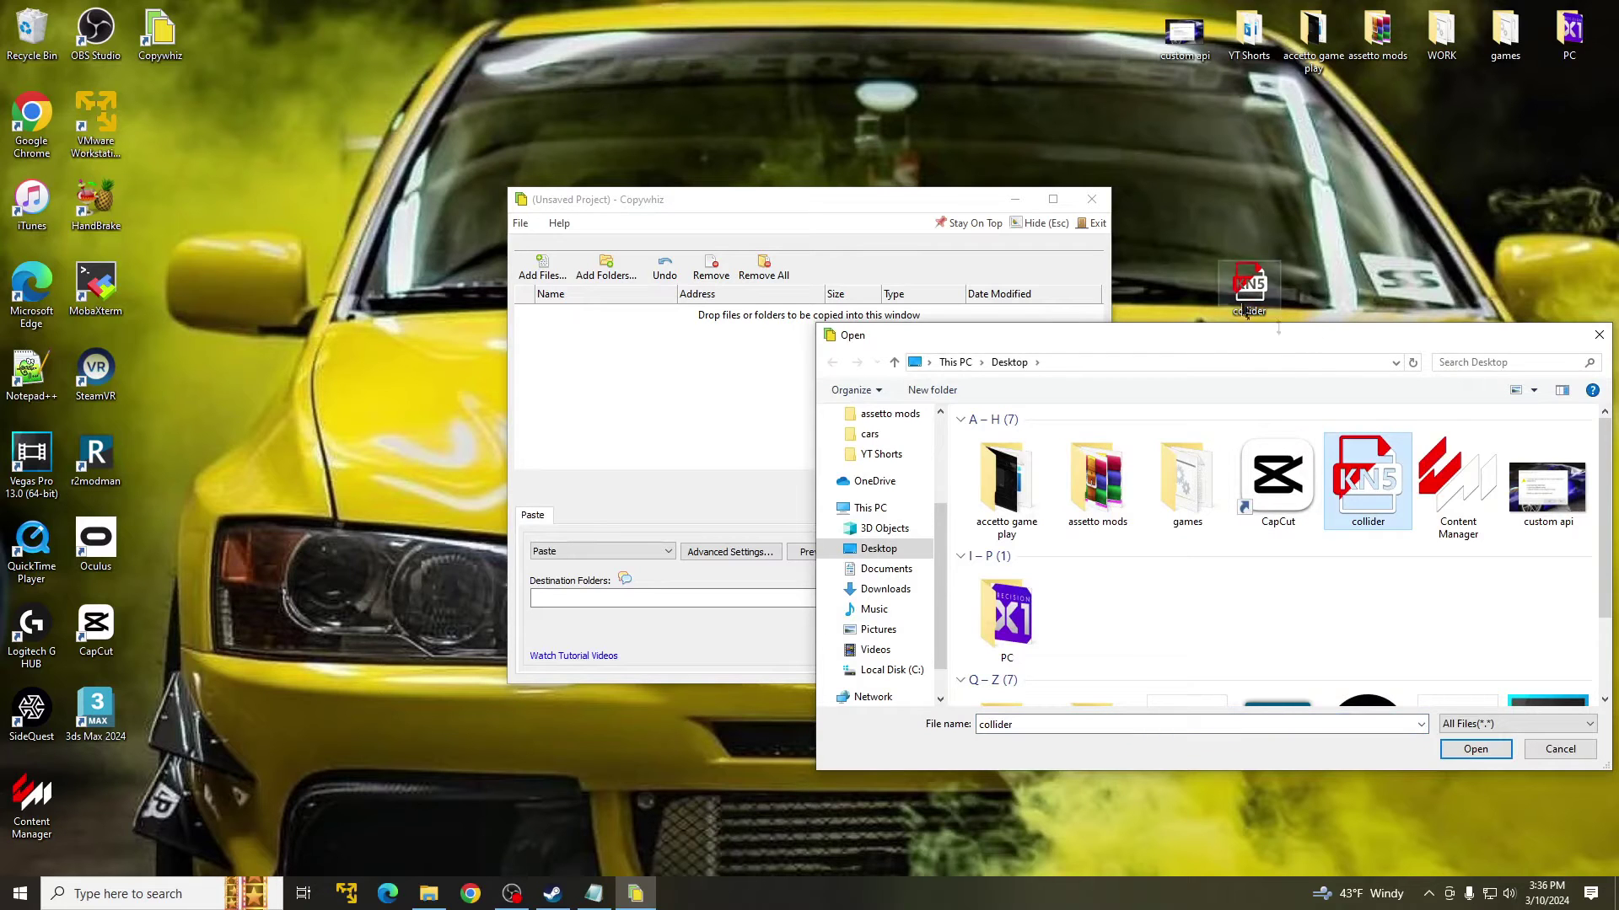
click(1477, 750)
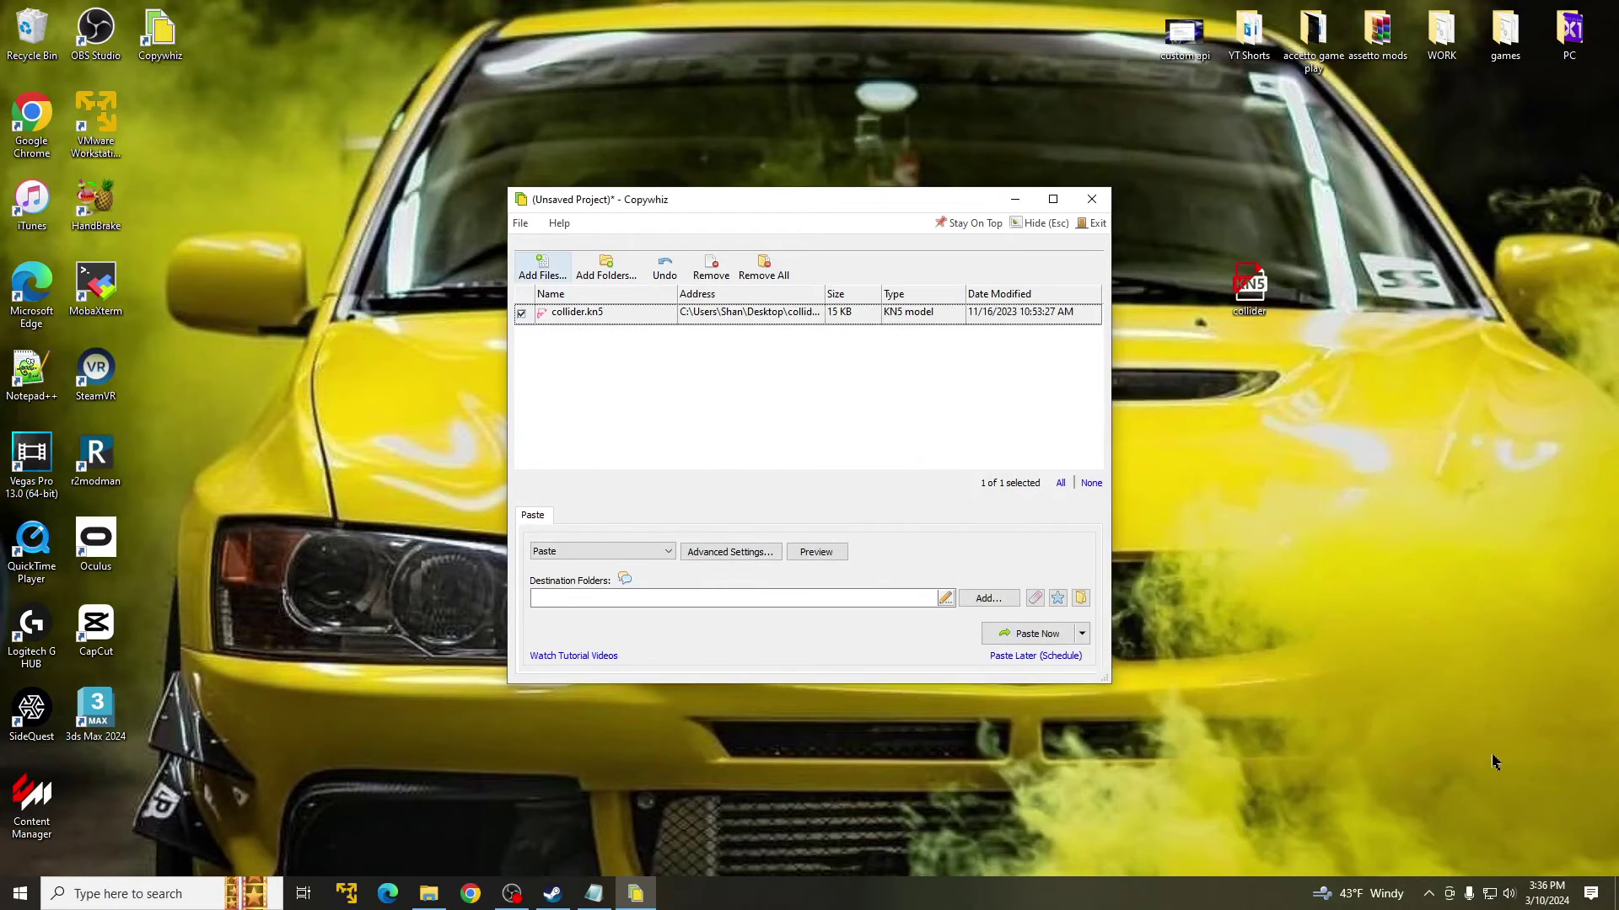
Start adding a destination folder and browse to the Steam folder in Program Files (x86) on Local Disk (C:).
click(980, 600)
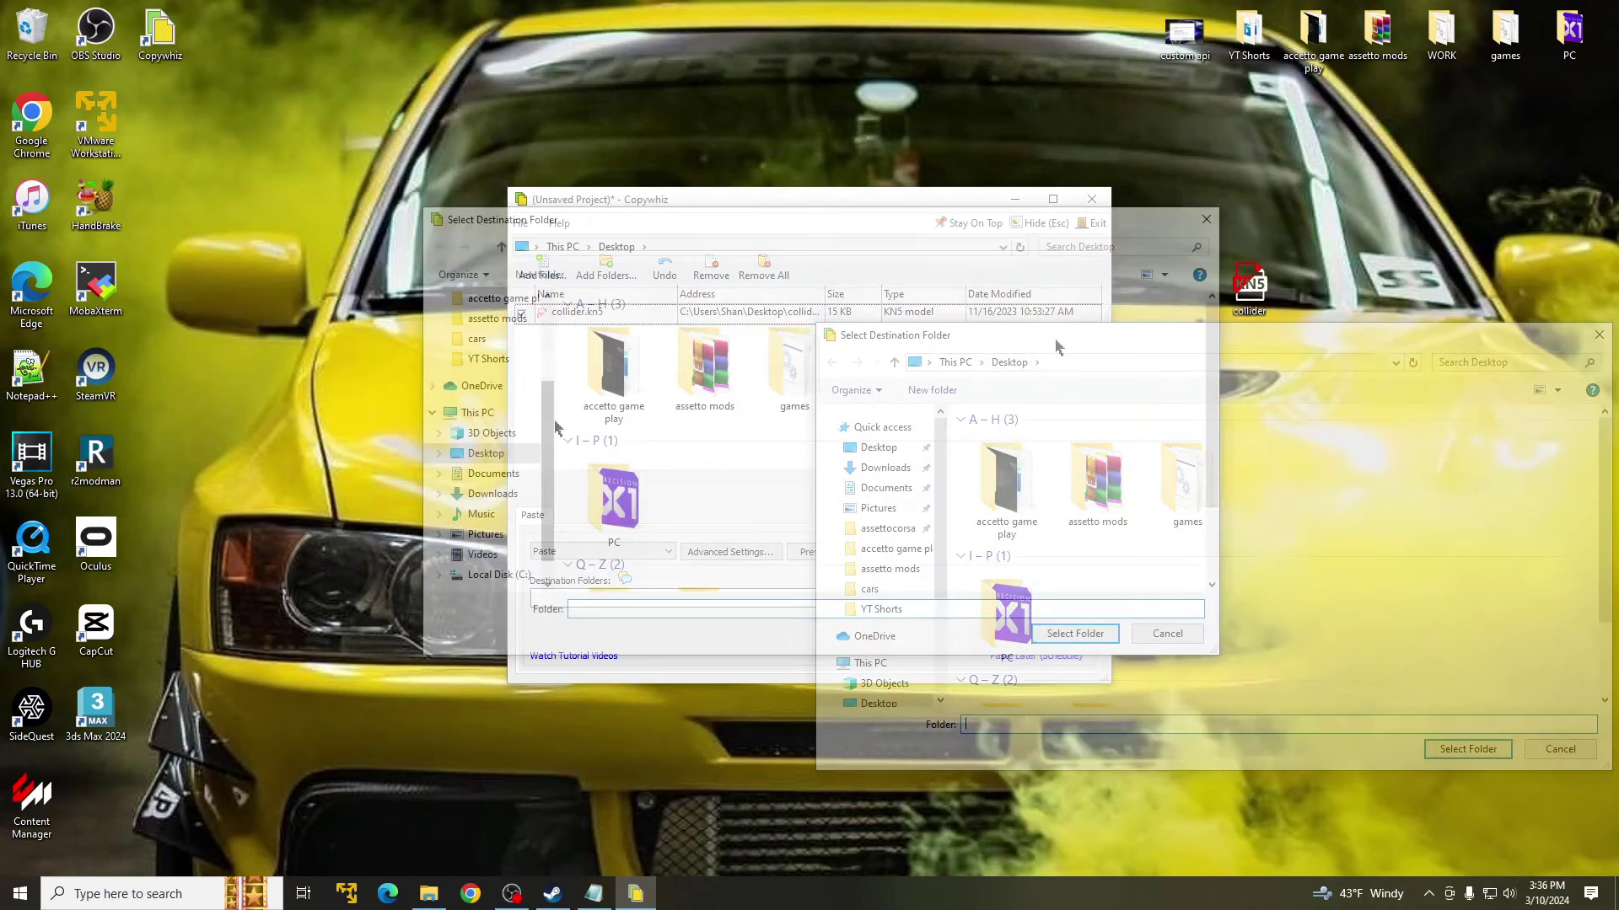
scroll(551, 427, down, 1)
click(499, 534)
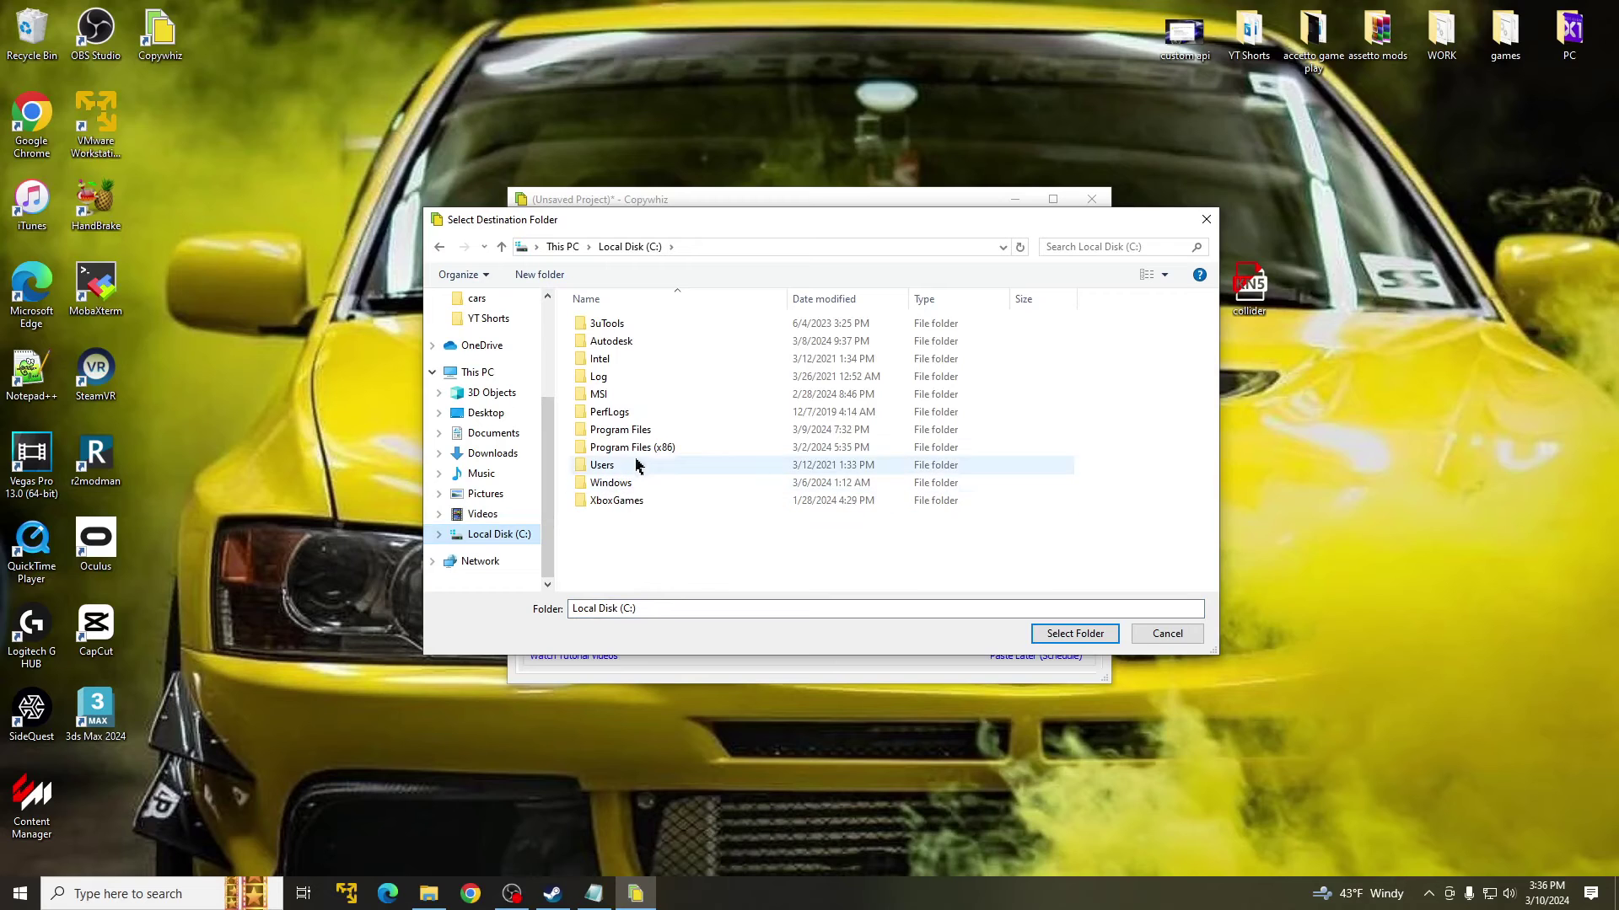
click(650, 455)
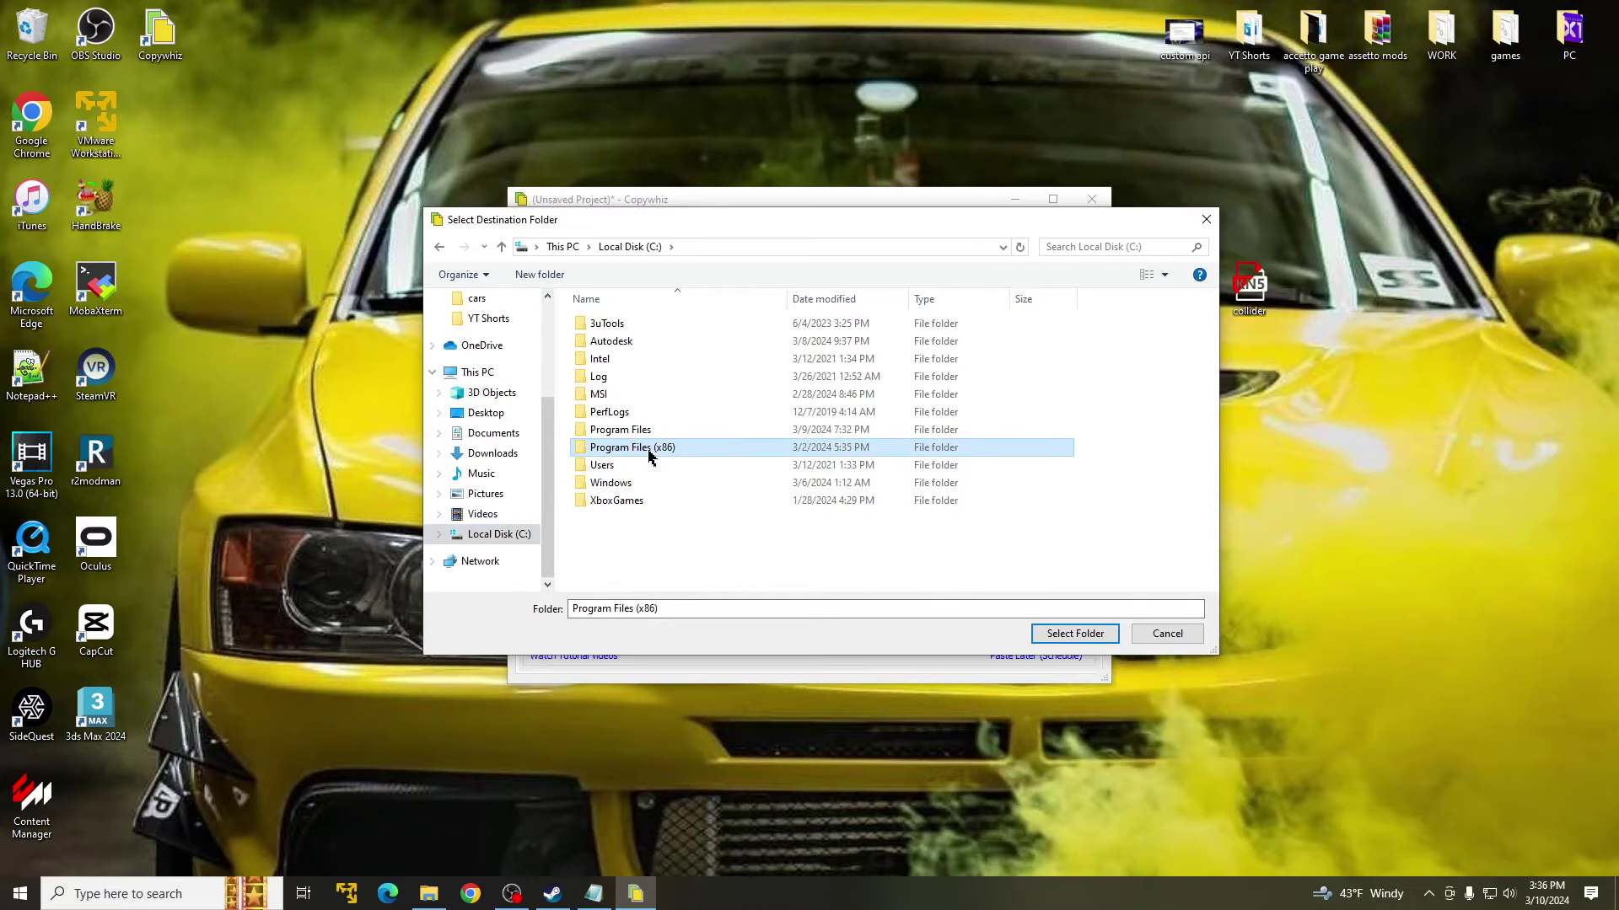
double_click(649, 455)
scroll(700, 422, down, 3)
scroll(700, 422, down, 5)
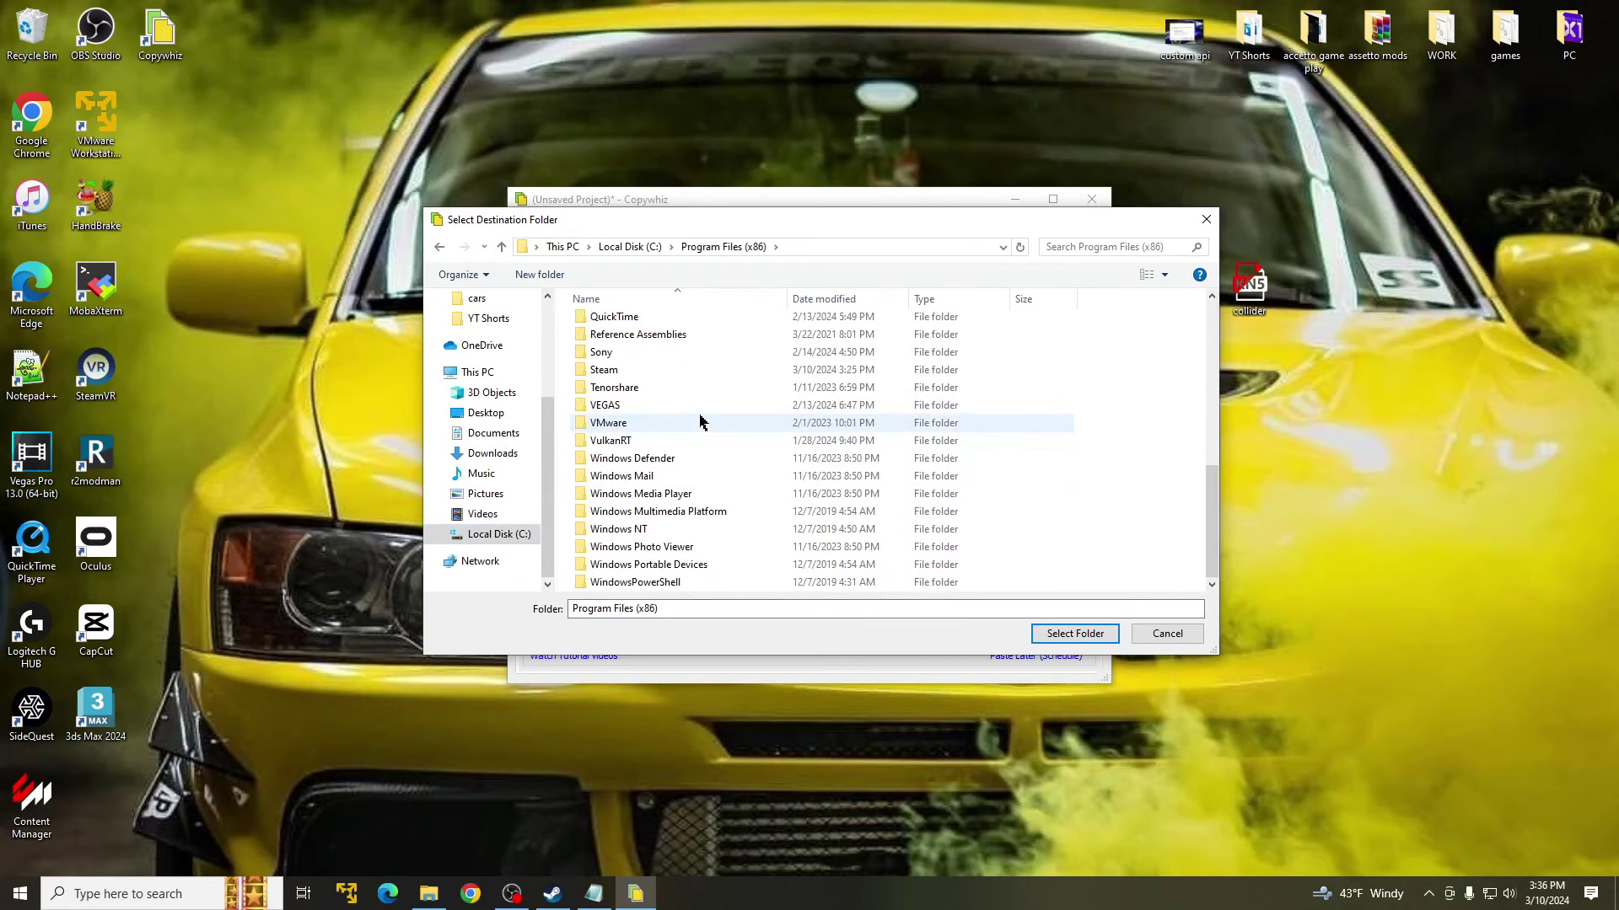
double_click(643, 367)
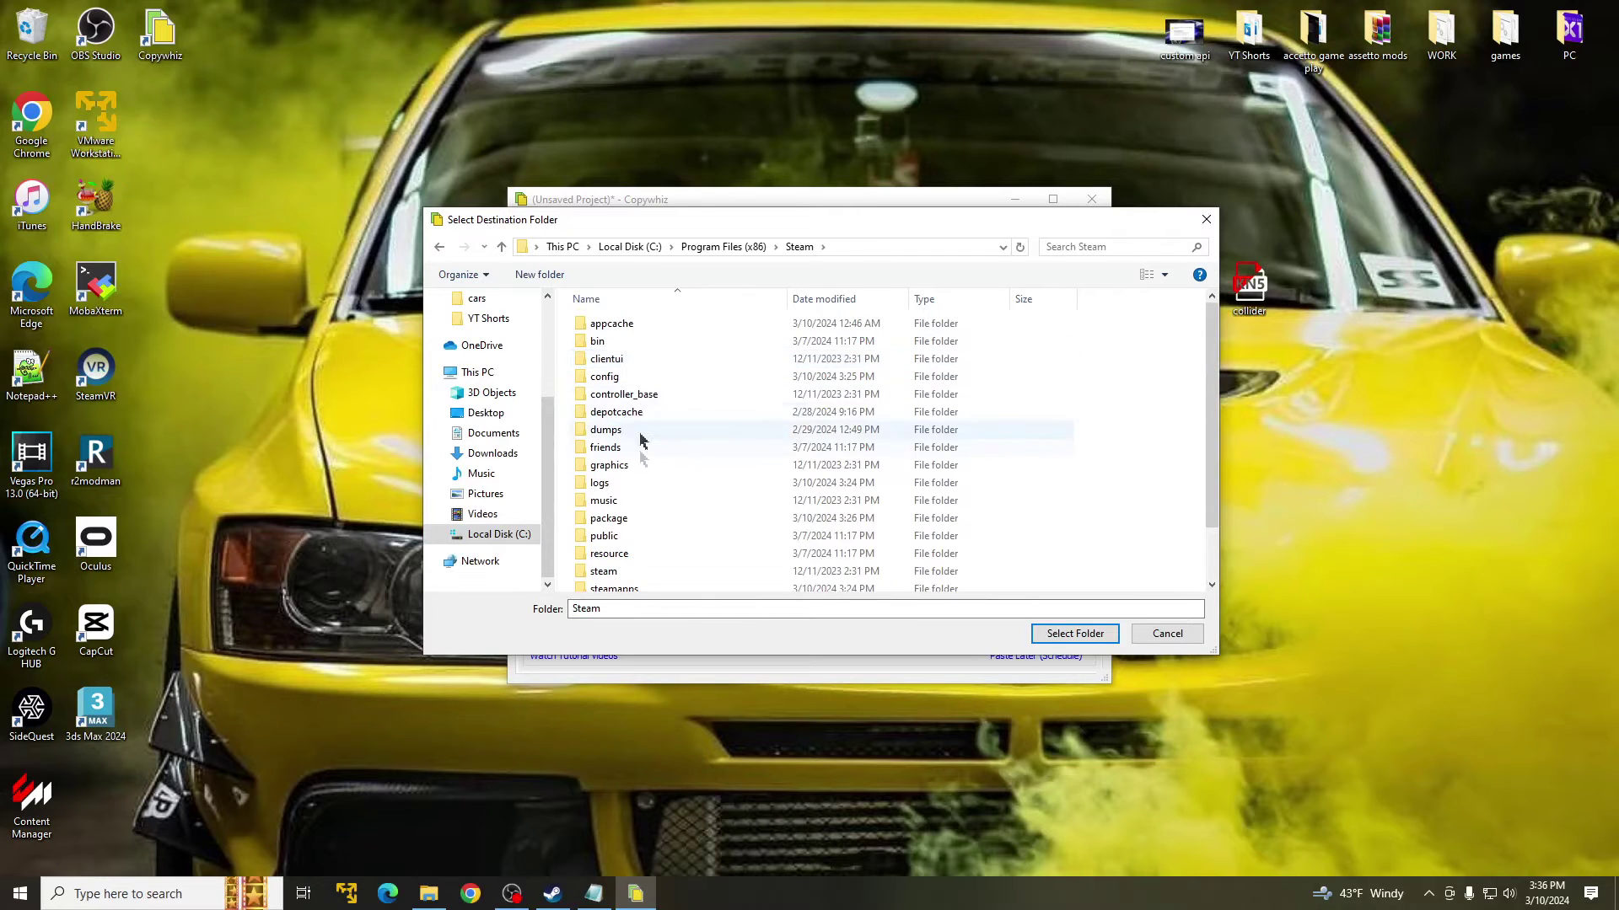
Choose steamapps\common\assettocorsa\content\cars inside the Steam folder as the destination folder.
scroll(640, 489, down, 1)
double_click(640, 529)
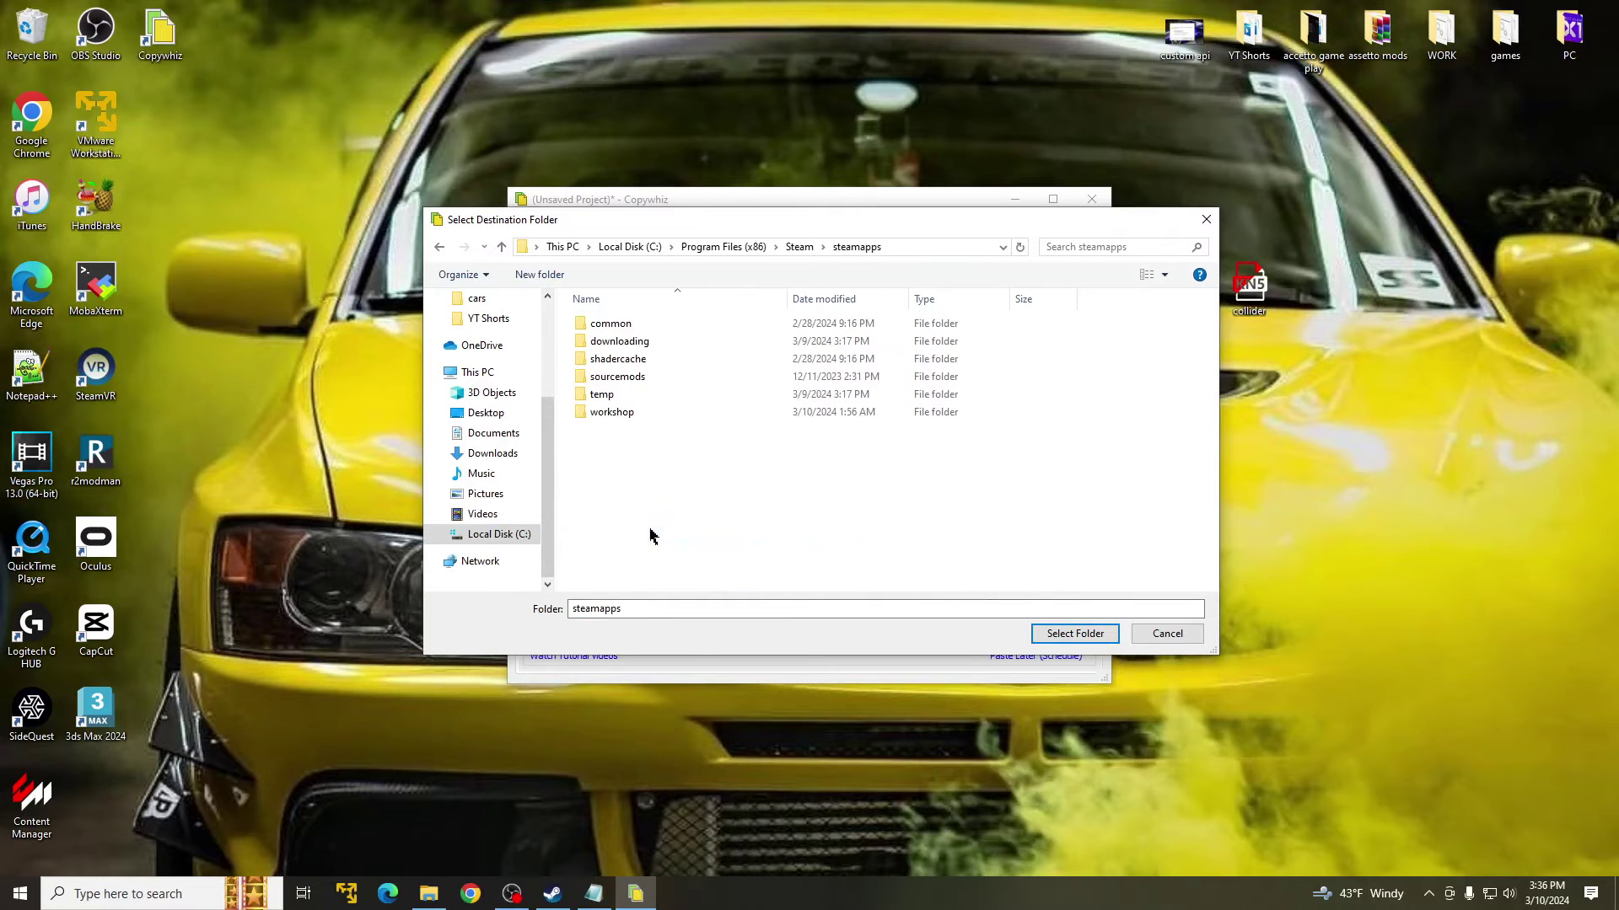
double_click(664, 319)
double_click(665, 326)
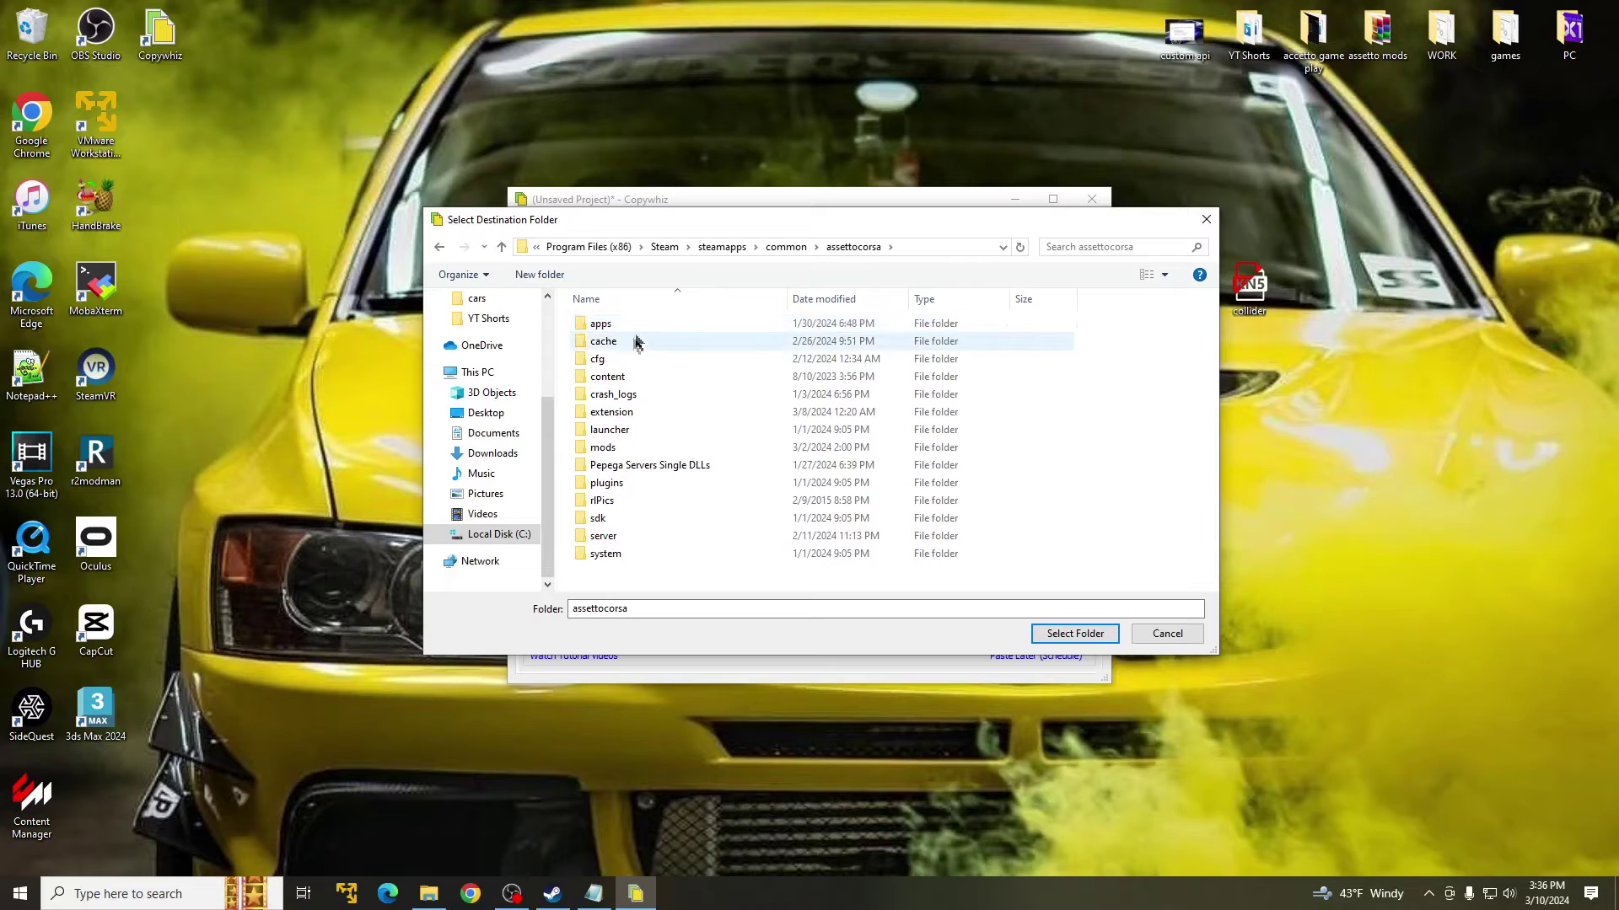
double_click(632, 377)
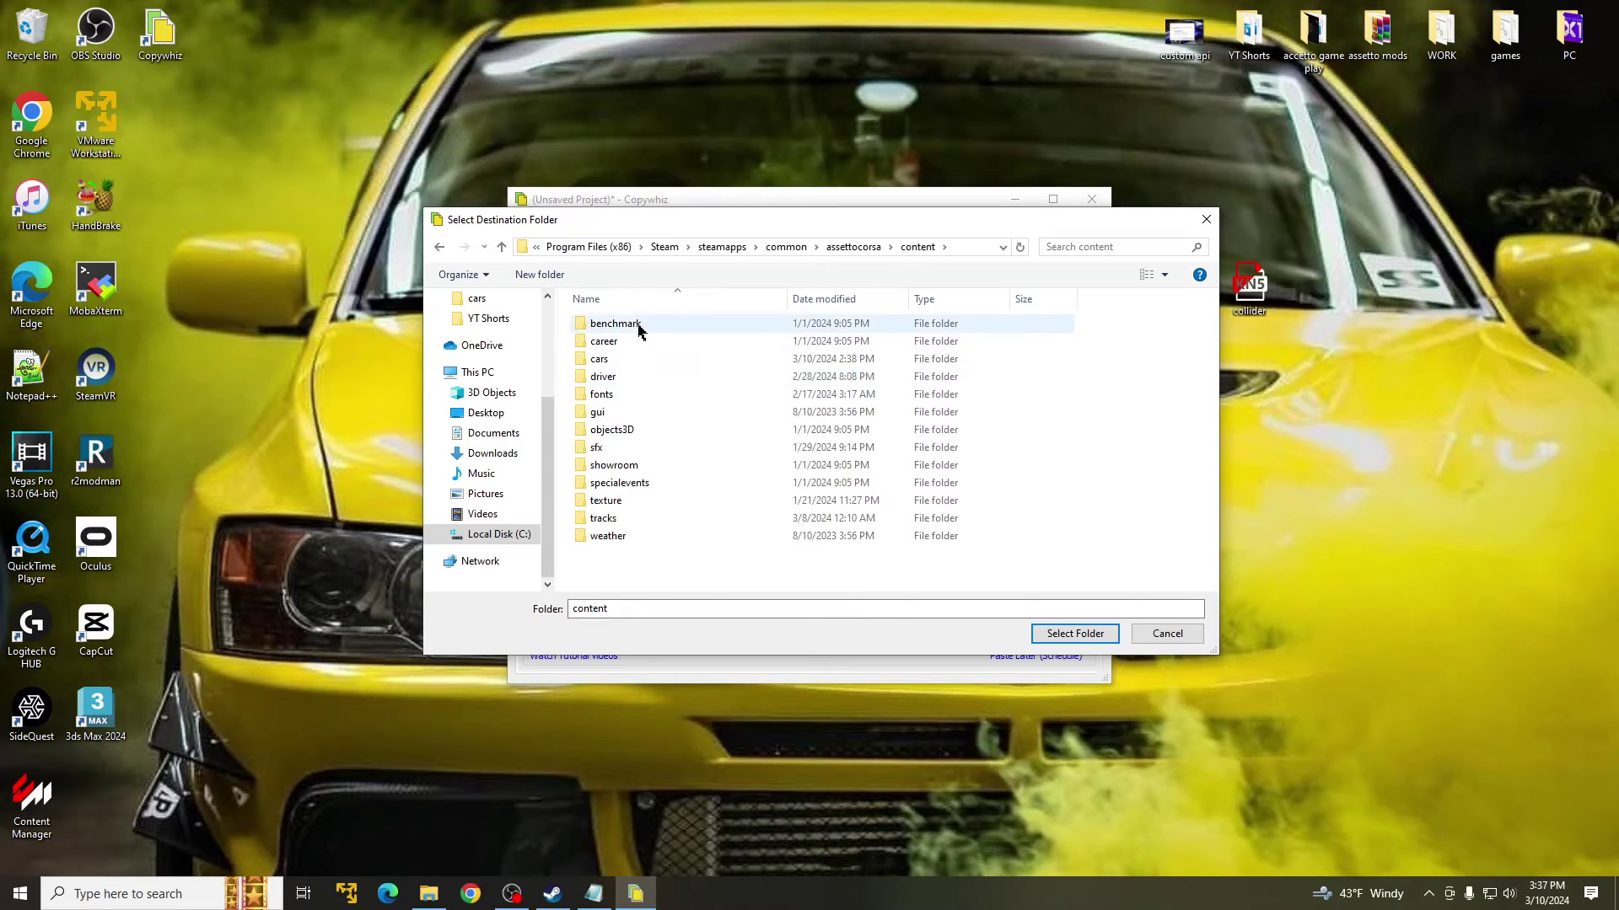
double_click(636, 360)
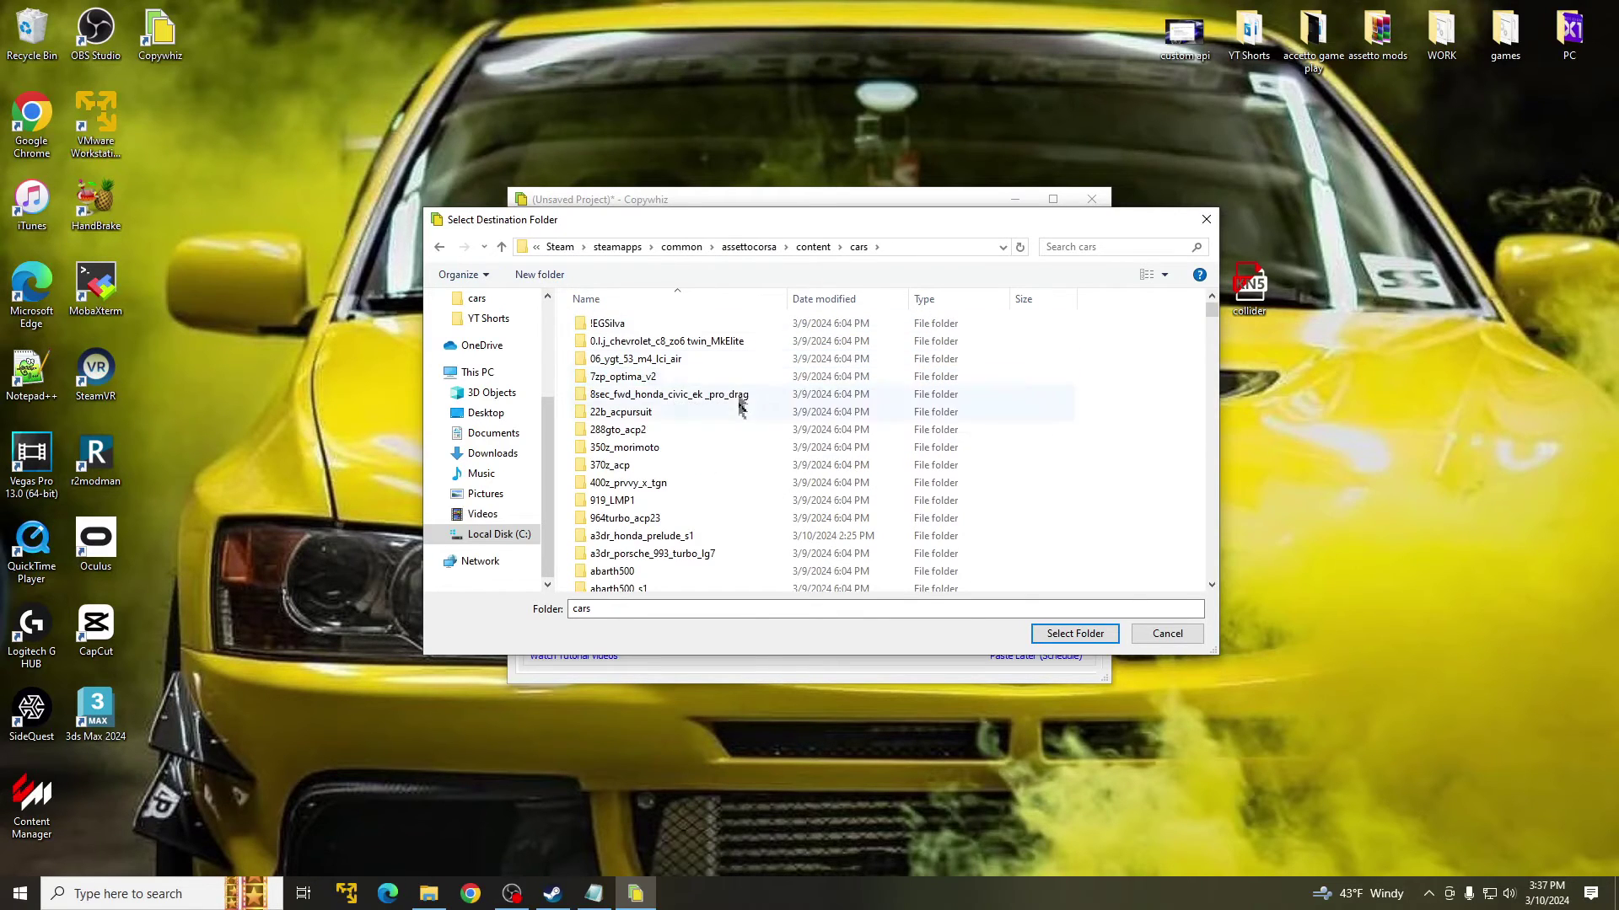
scroll(742, 370, down, 8)
scroll(744, 384, up, 8)
click(1075, 634)
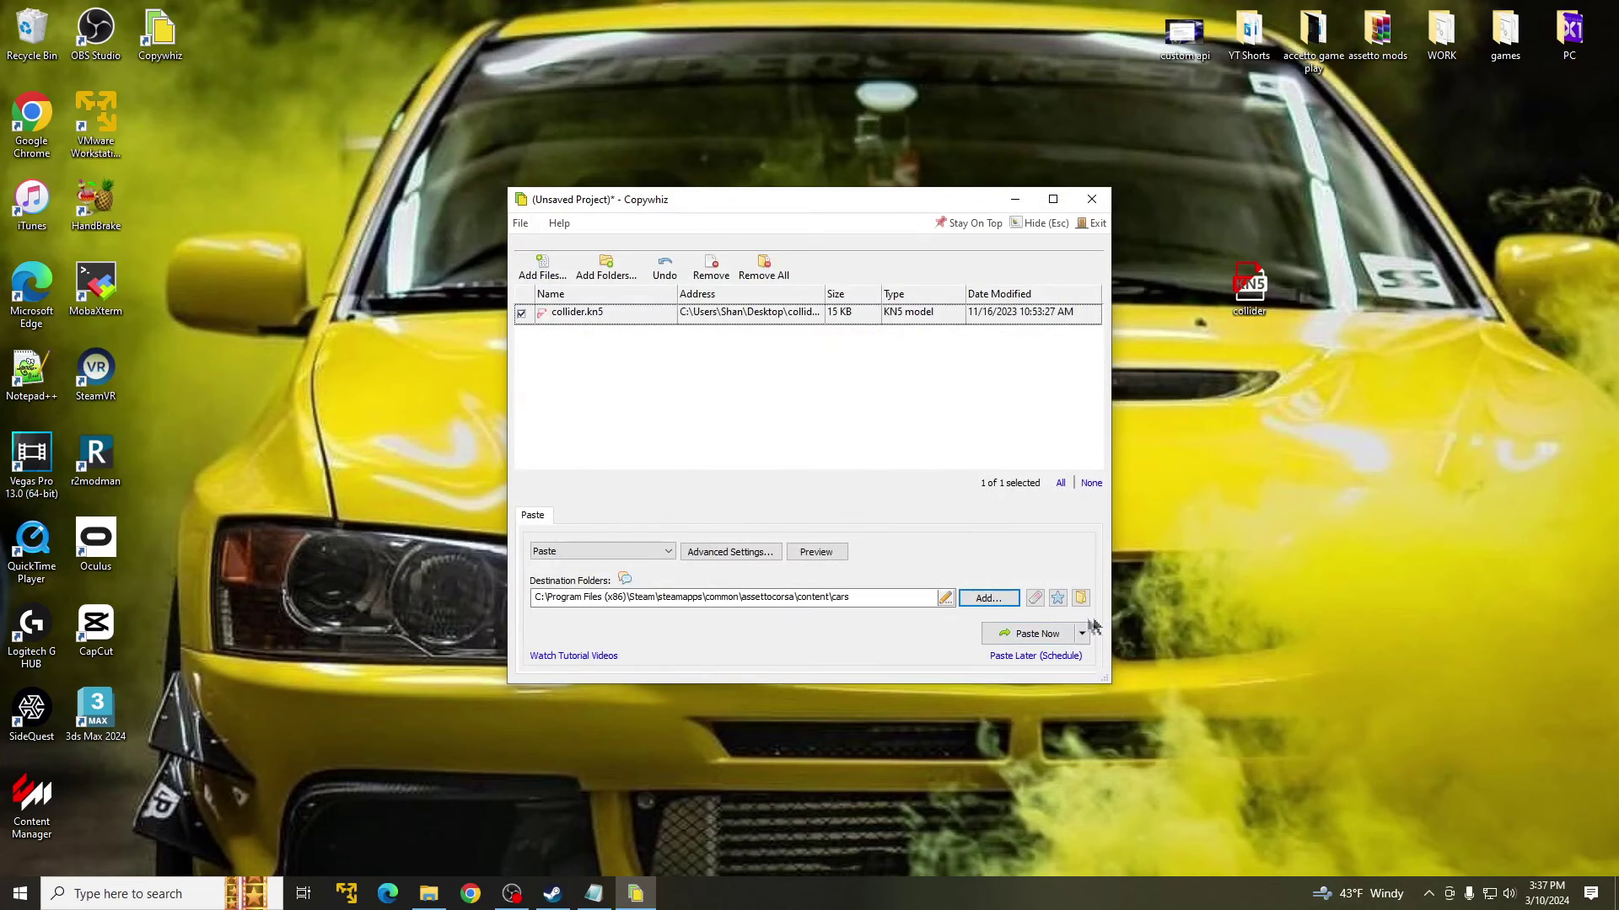
Set the advanced destination options to paste a copy to every sub-folder under the destination folder, with all sub-folders included.
click(730, 553)
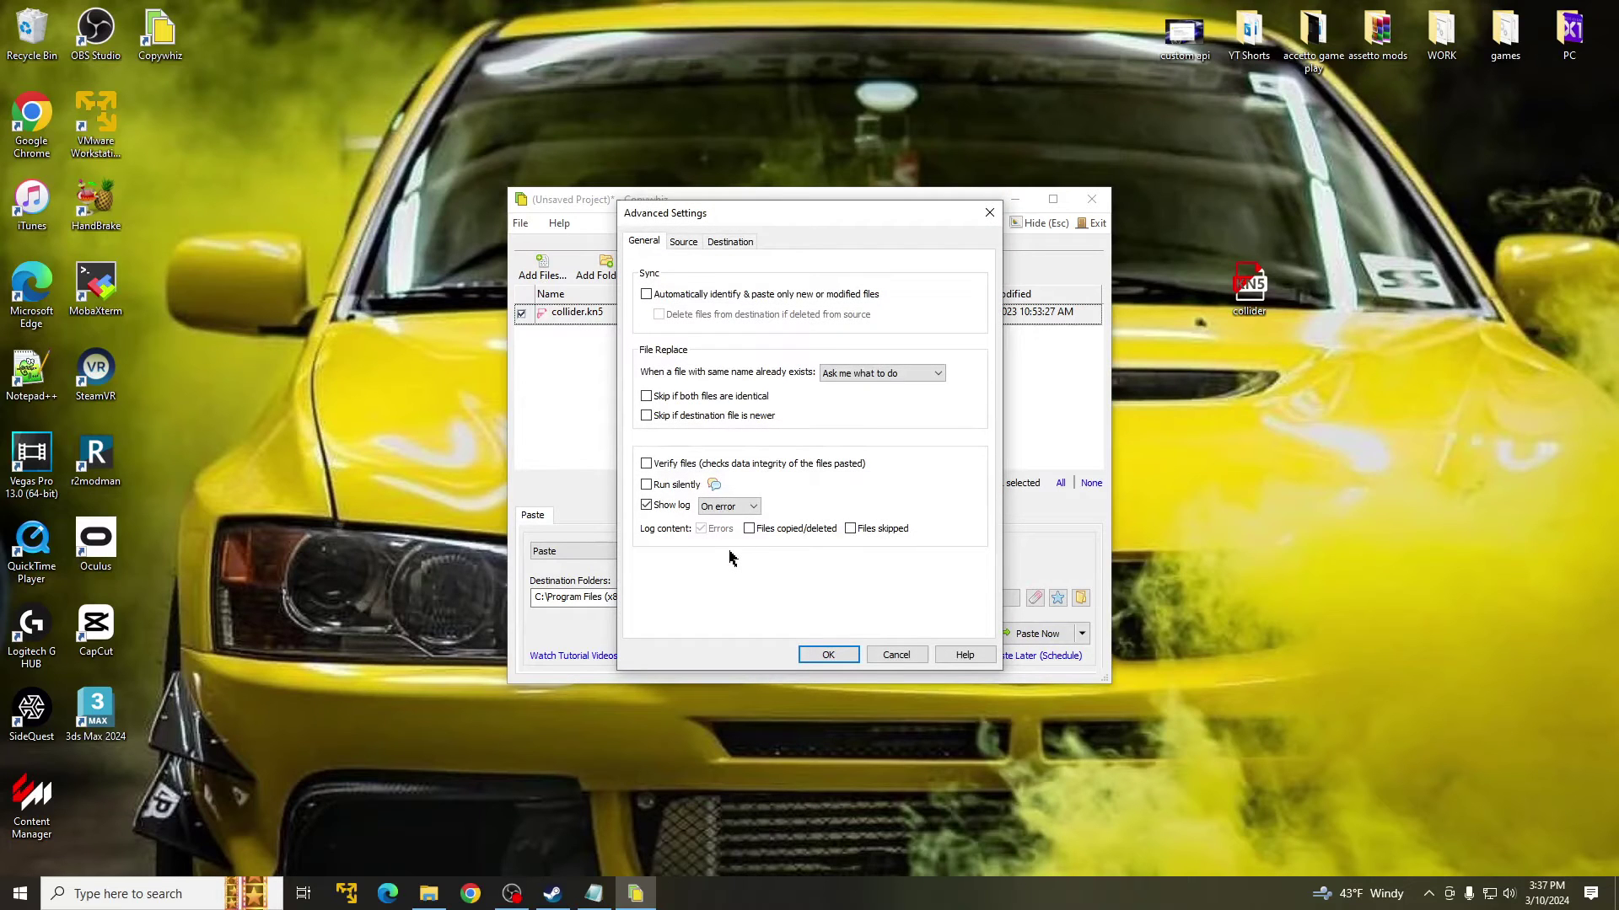
click(739, 243)
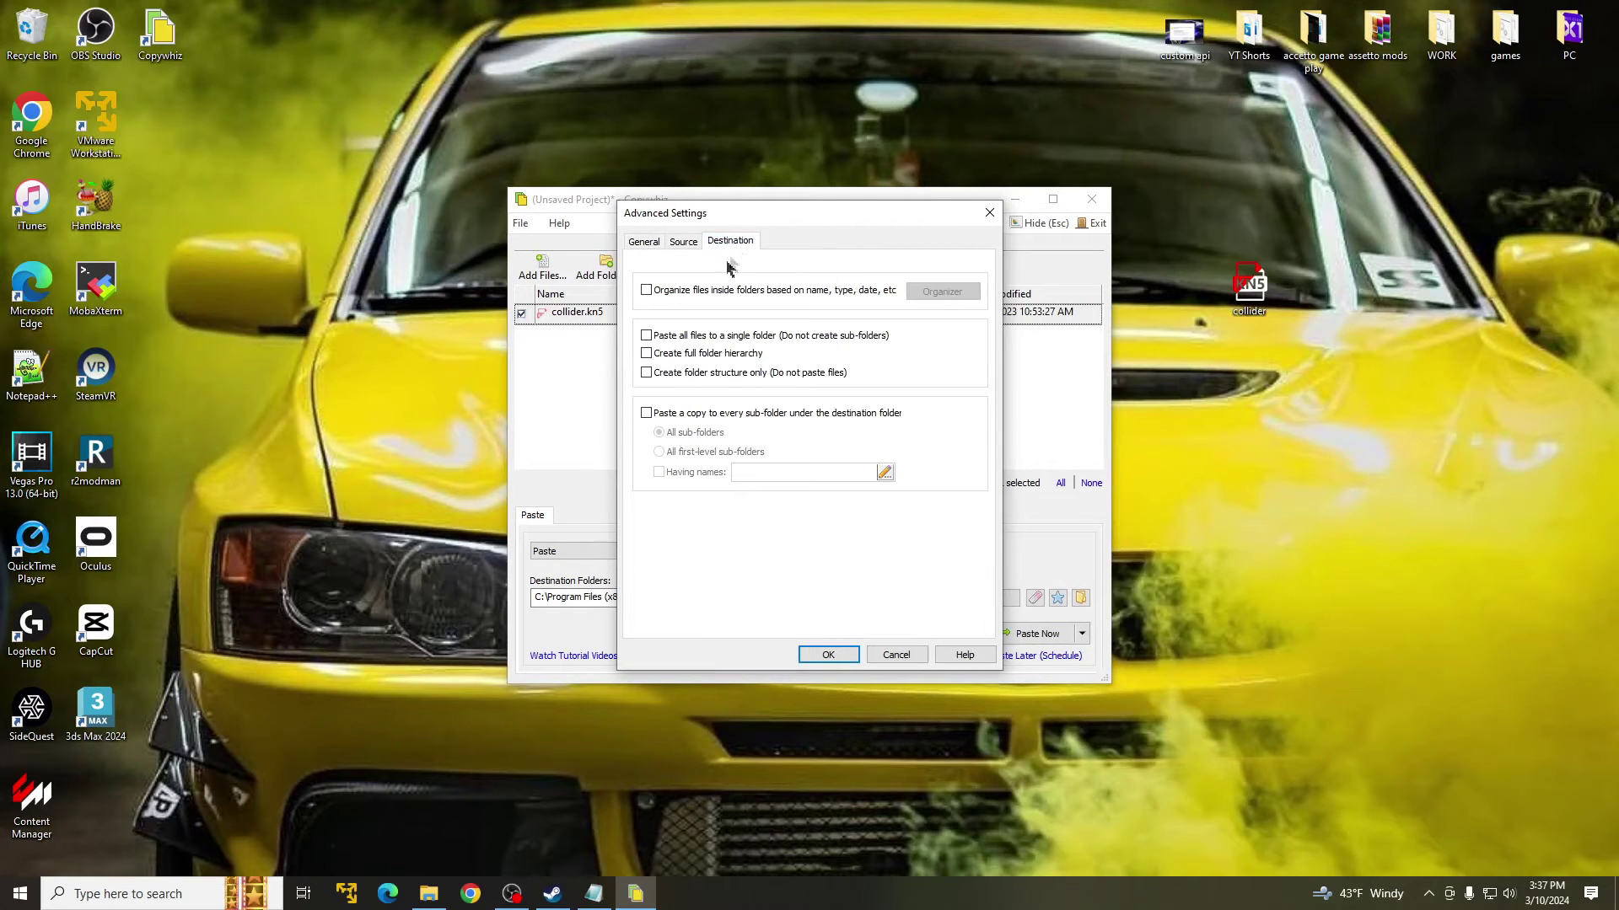
click(647, 413)
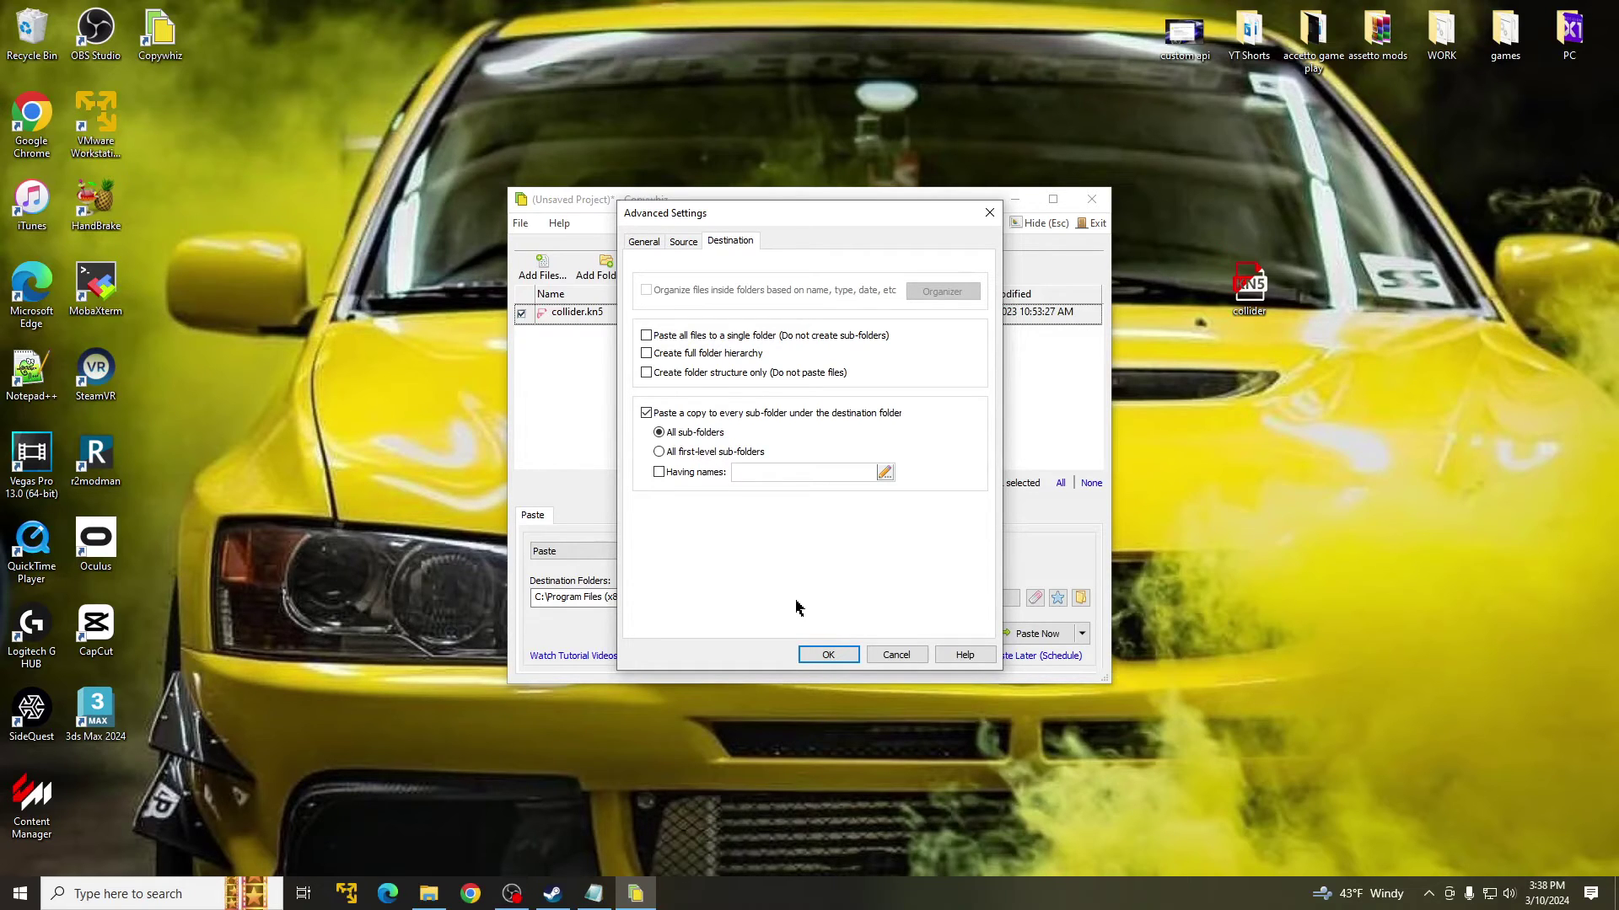
click(827, 655)
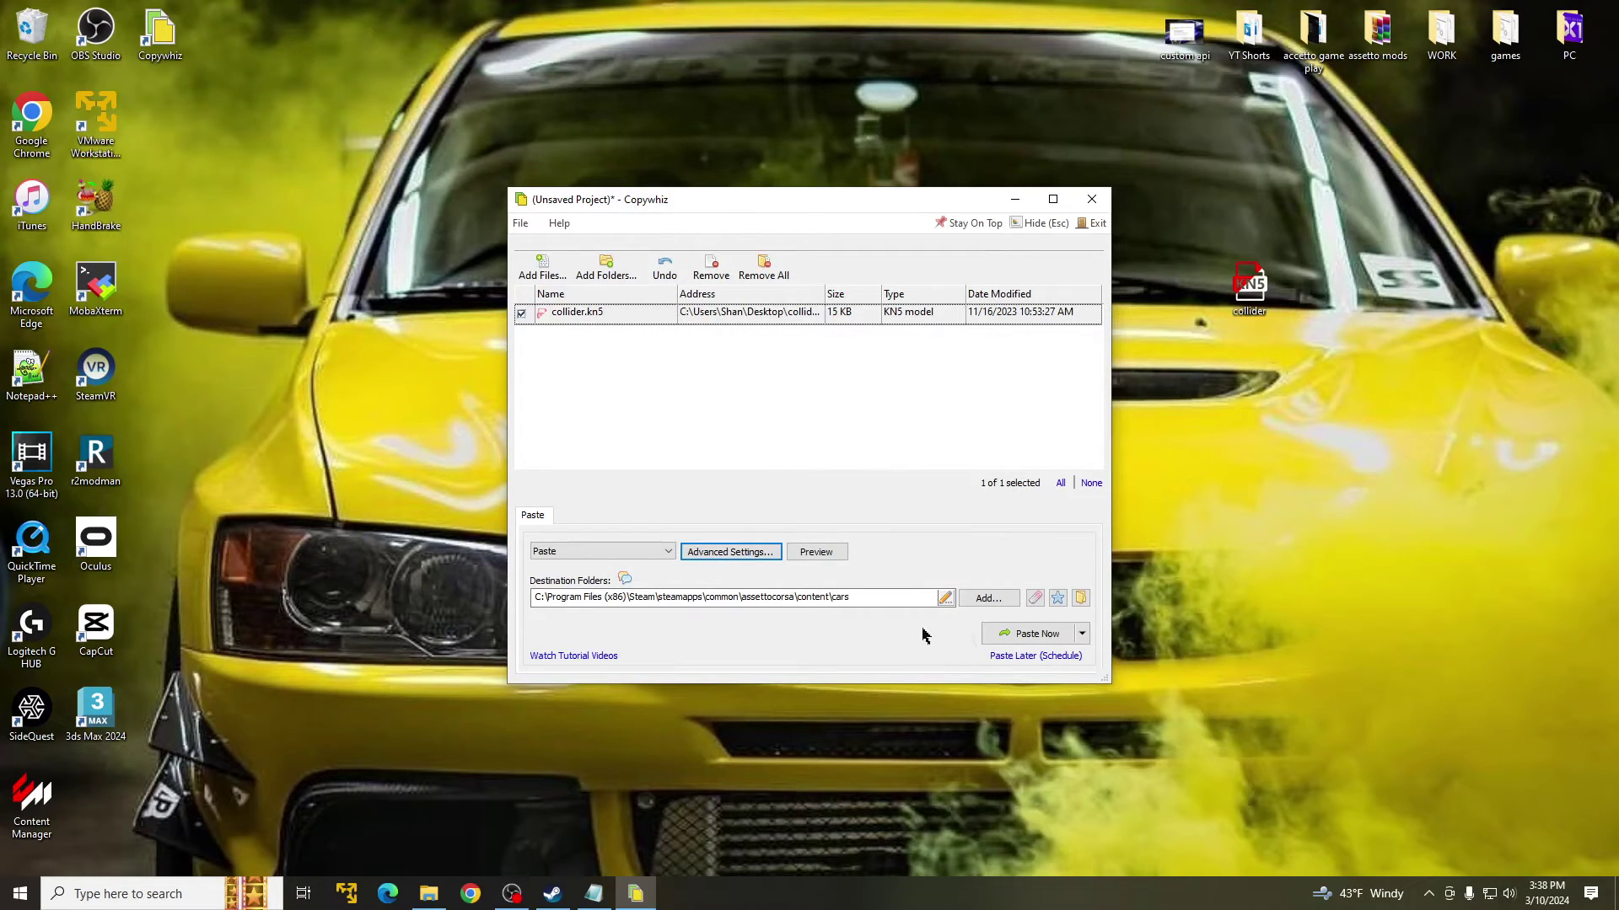
Paste the collider file into the car folders, replace the existing file for all matches, and close Copywhiz.
click(1024, 636)
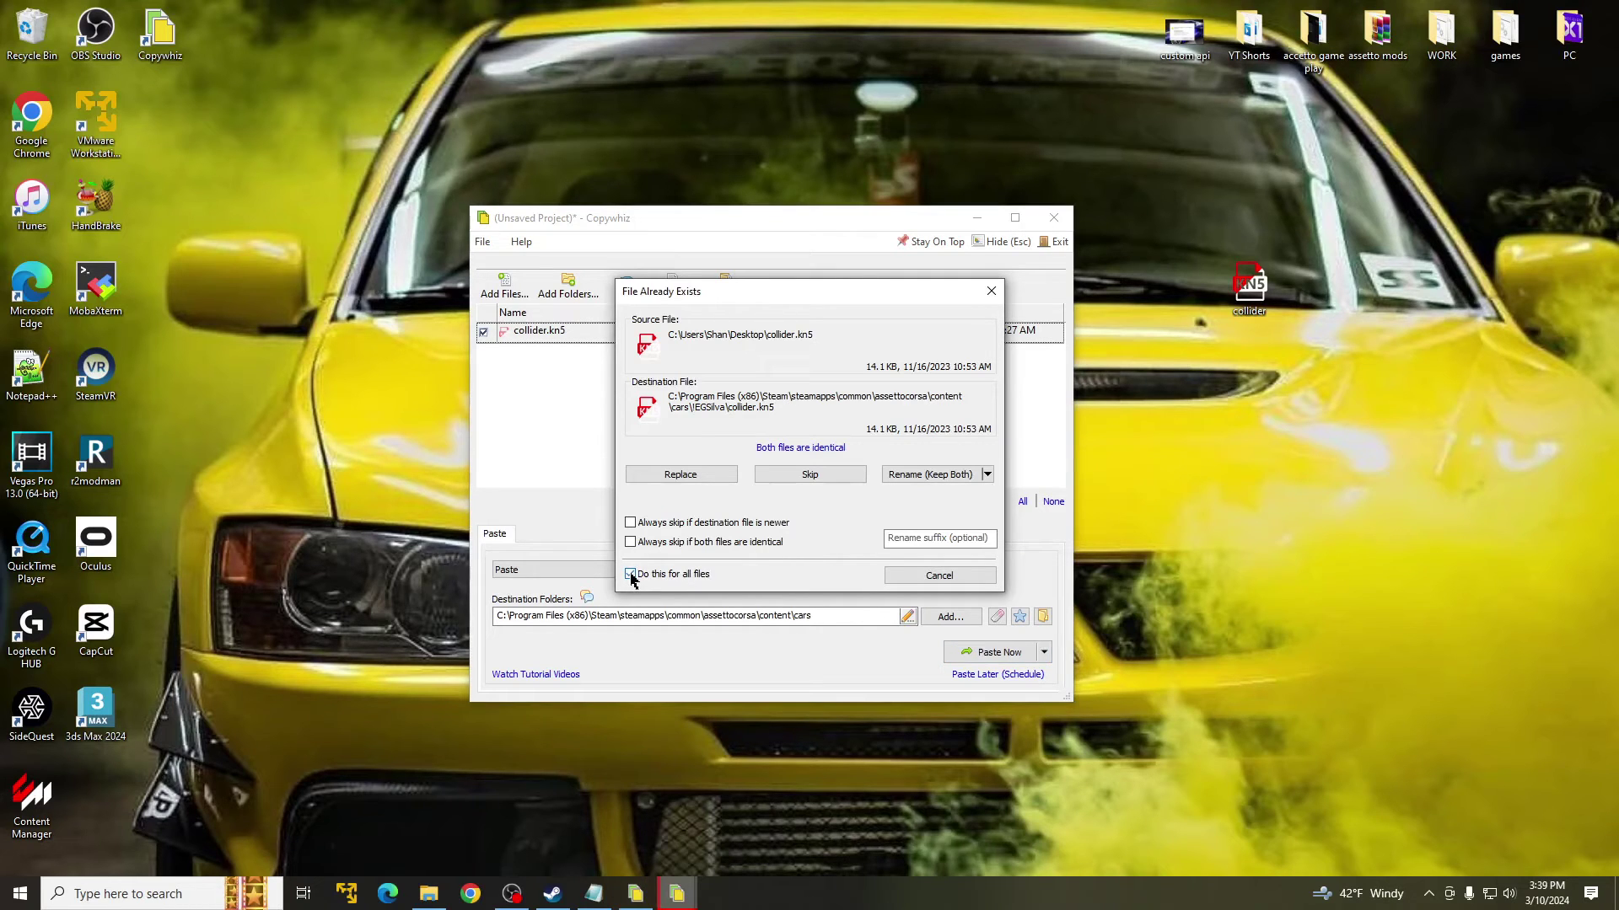
click(687, 474)
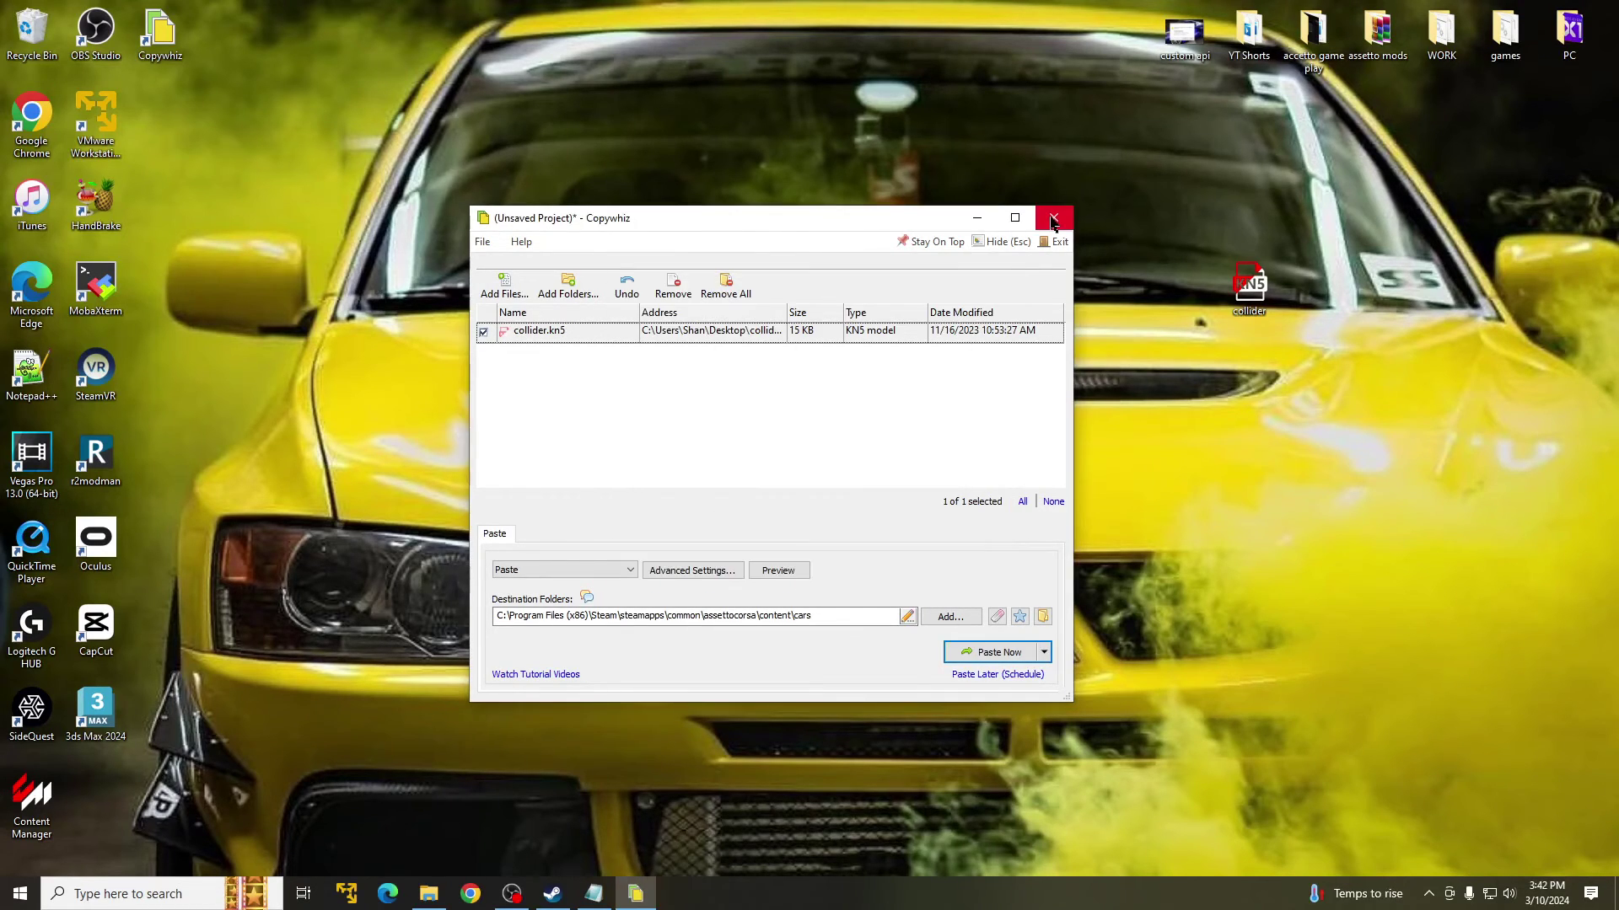
click(1053, 219)
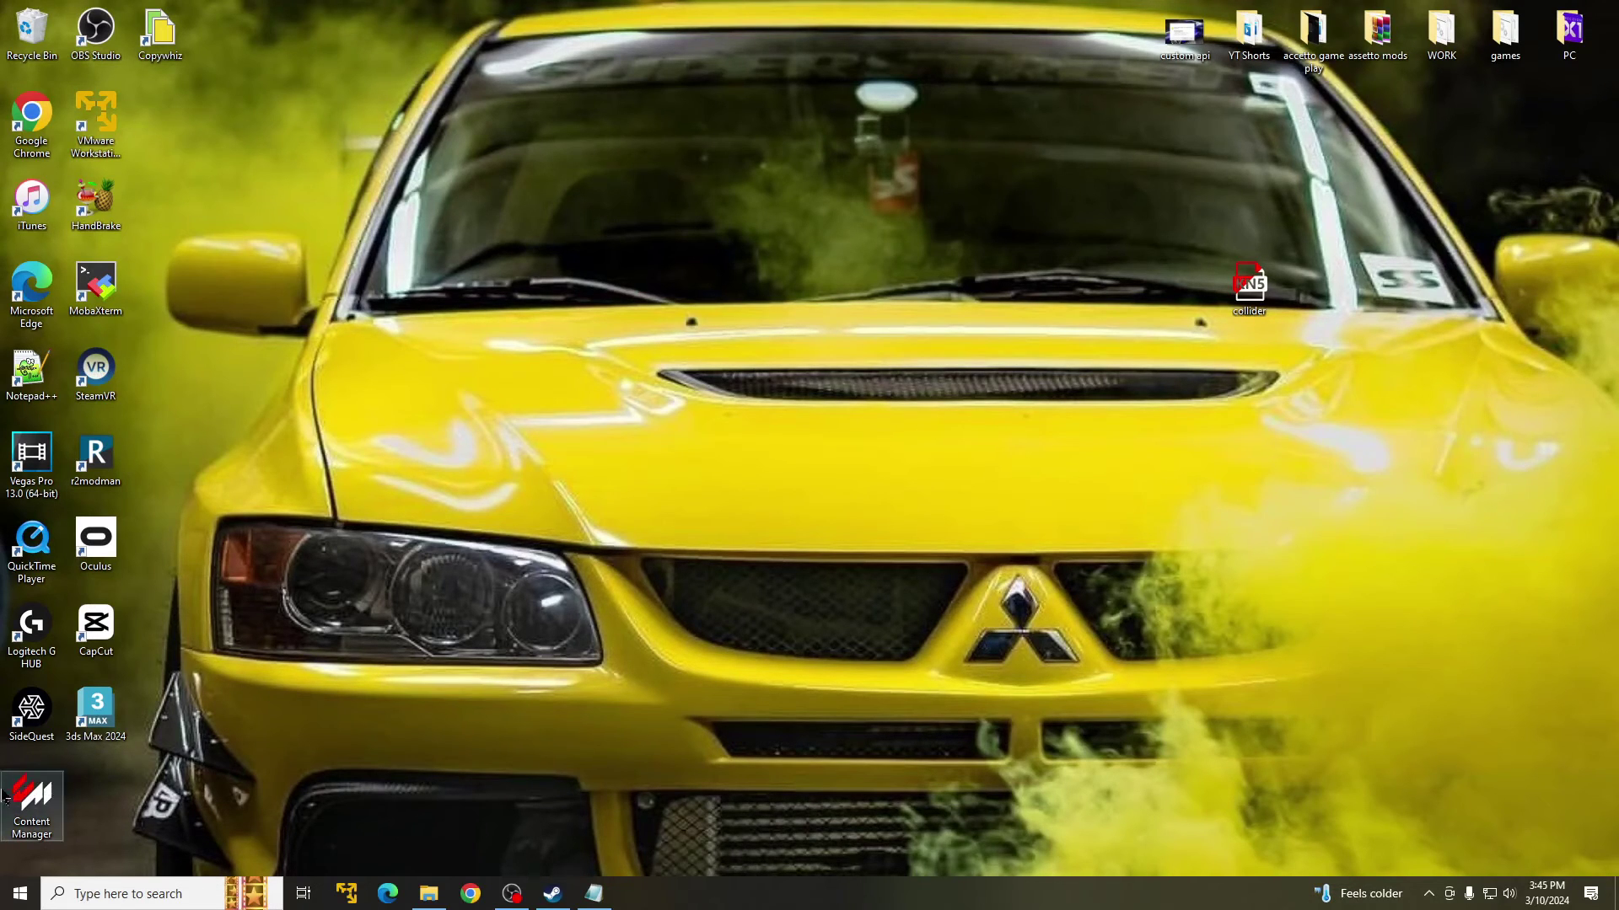
Open Content Manager and join the favourite ACS // SRP // Dense Traffic // 3rd Car Pack OCE server with the 992 TECHART GTstreet R.
double_click(31, 796)
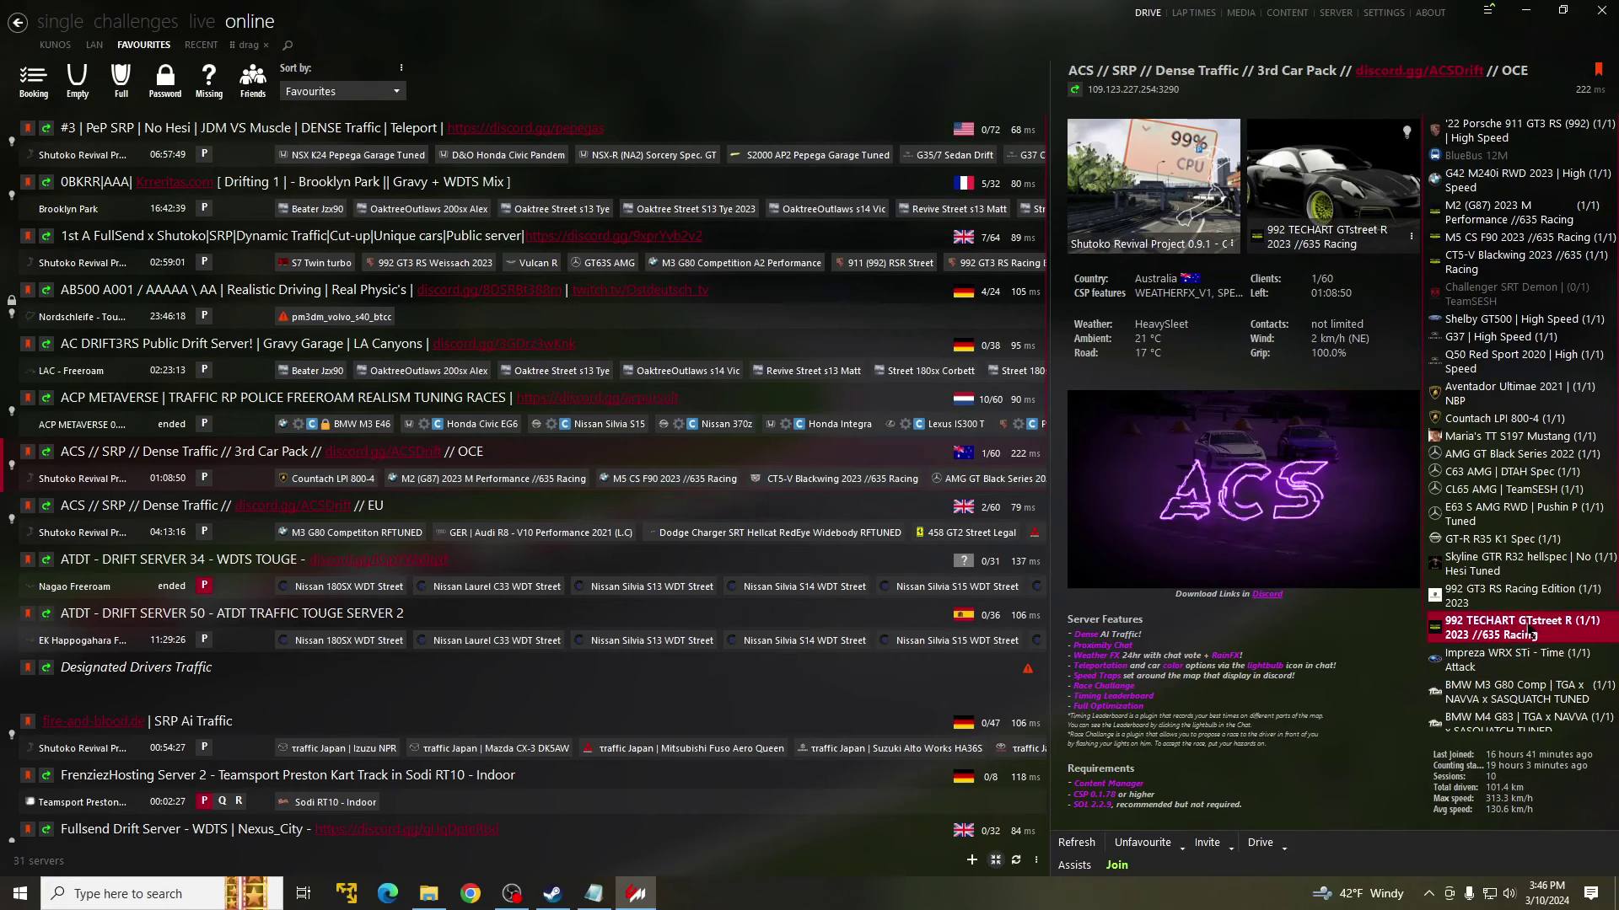
click(1118, 866)
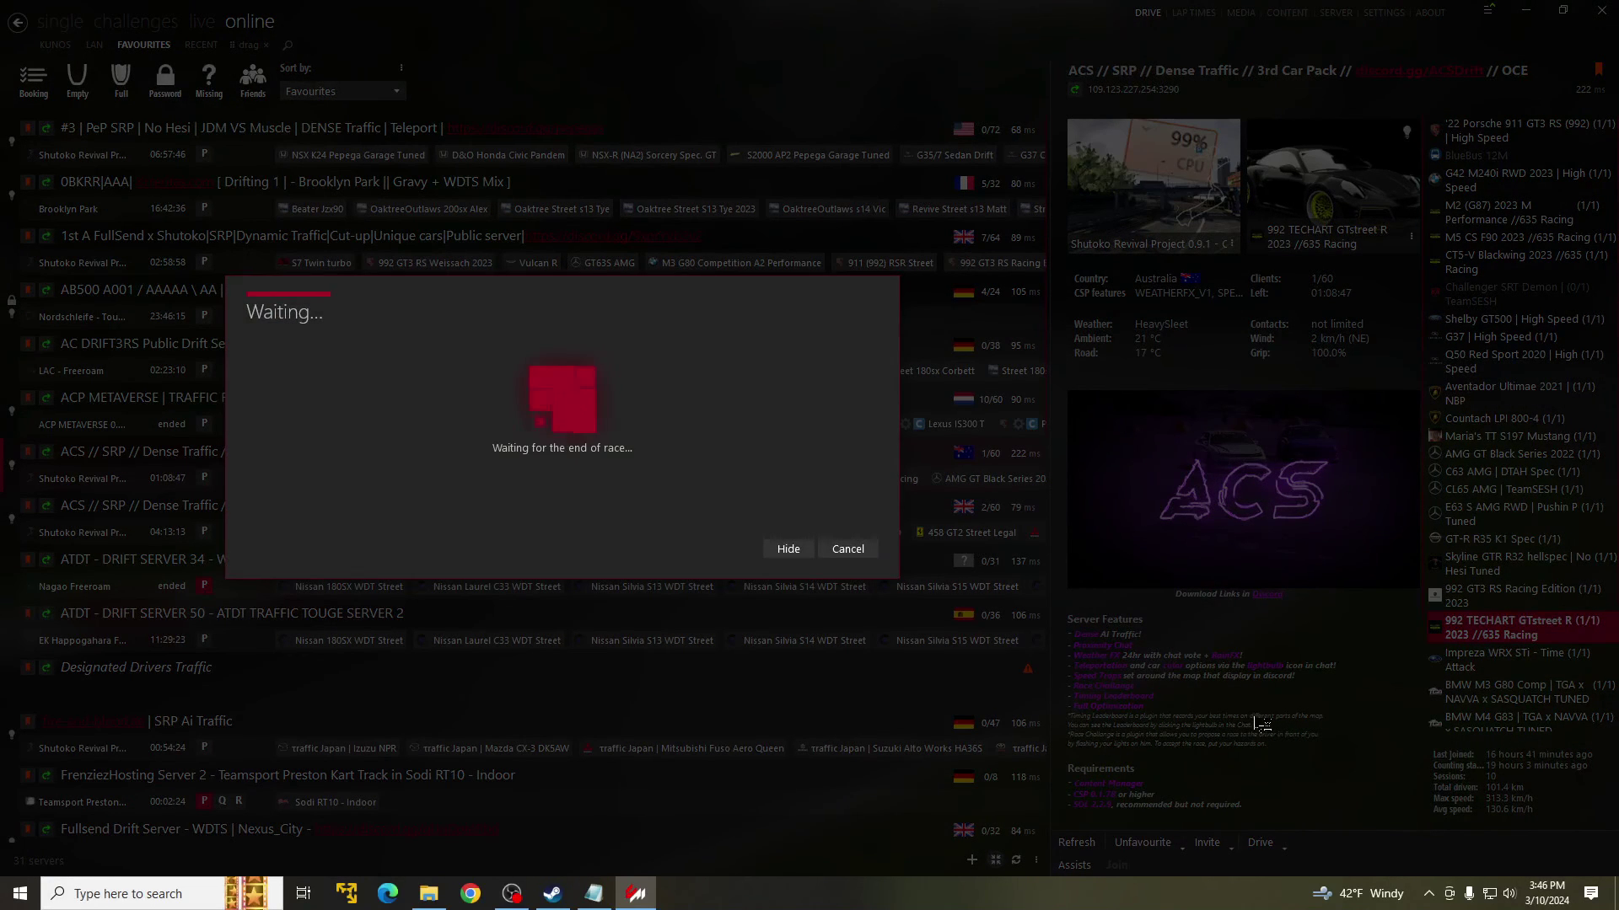